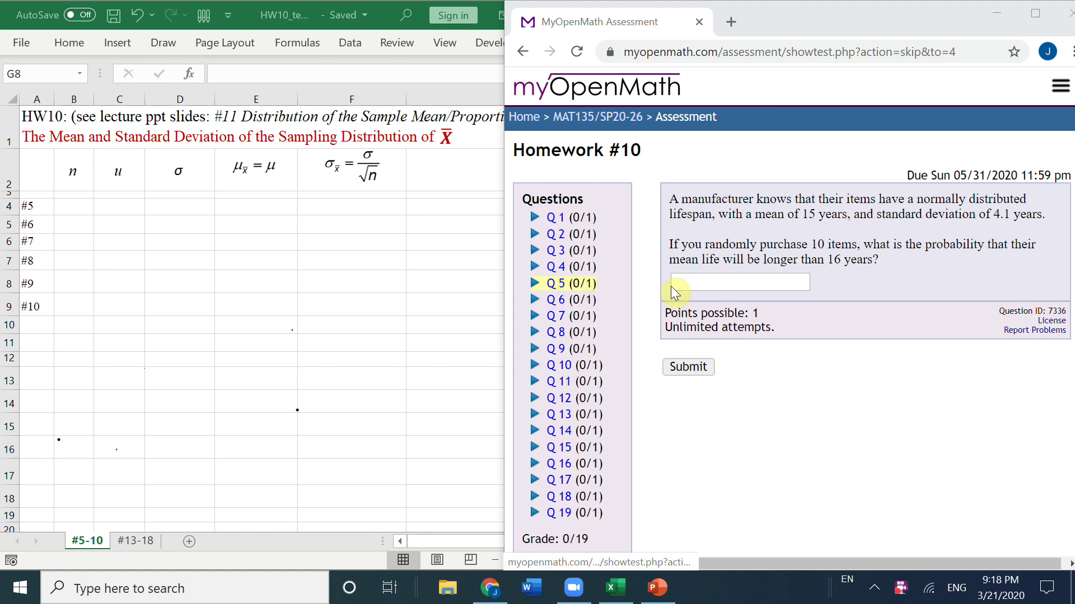
In row #5 of the worksheet, enter n as 10, the mean as 15 and the standard deviation as 4.1.
click(803, 282)
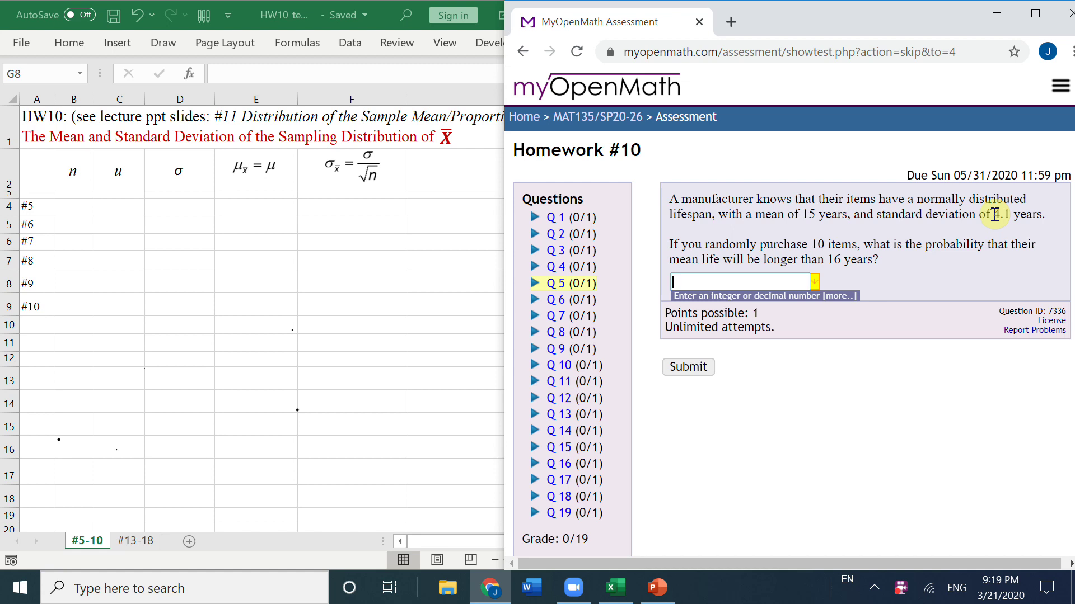
click(75, 208)
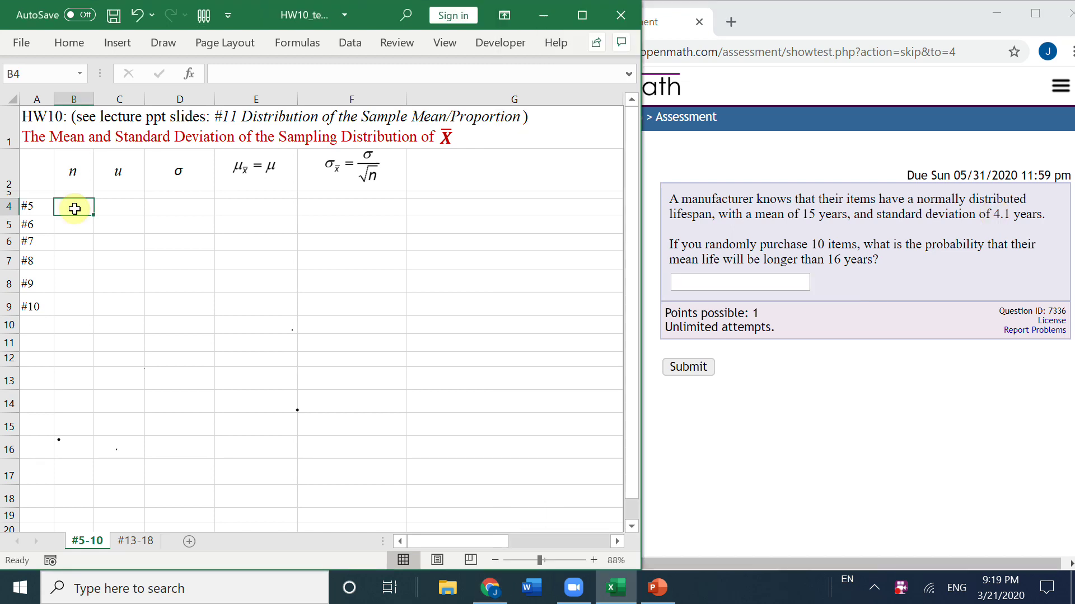
text(10)
key(Tab)
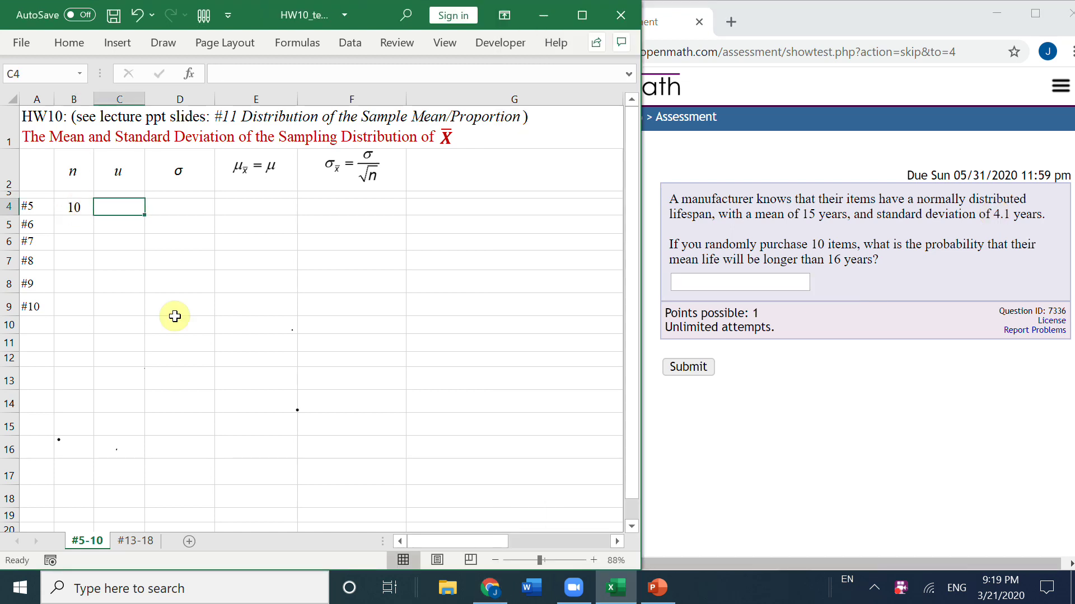
text(15)
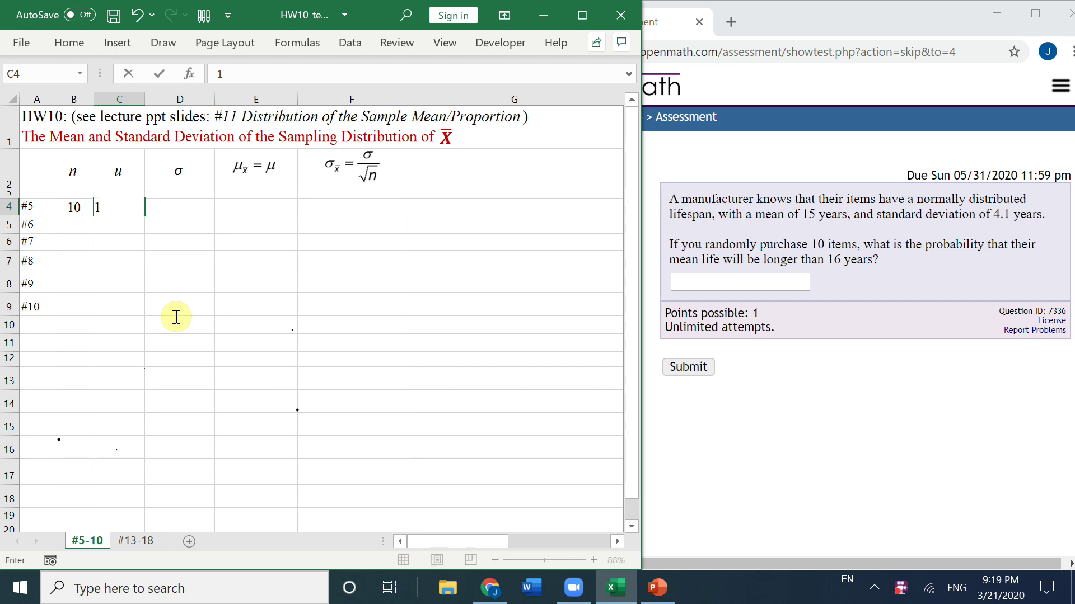
click(185, 205)
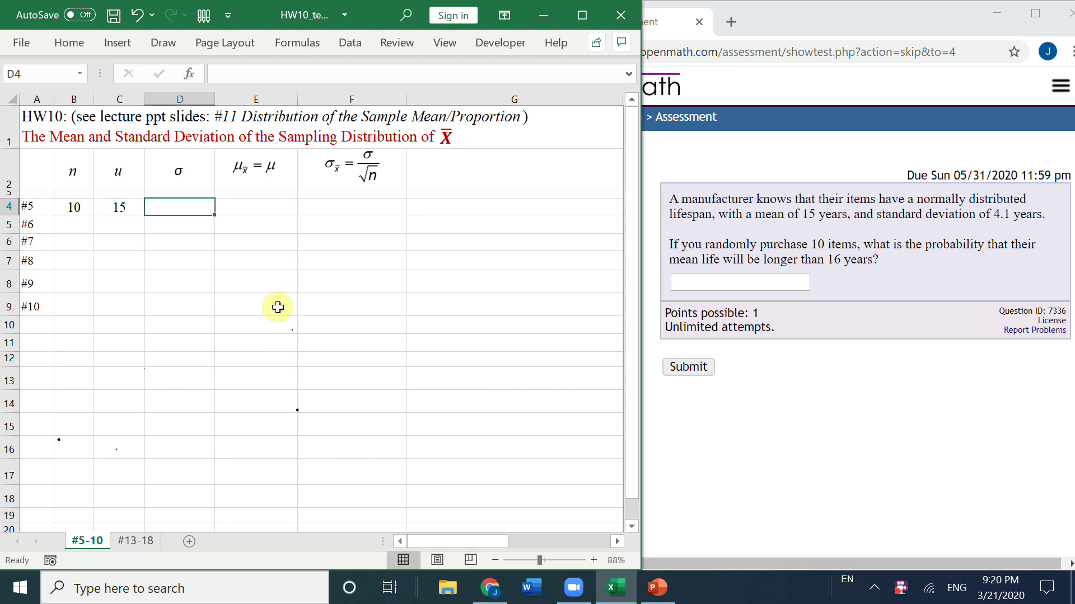
text(4.1)
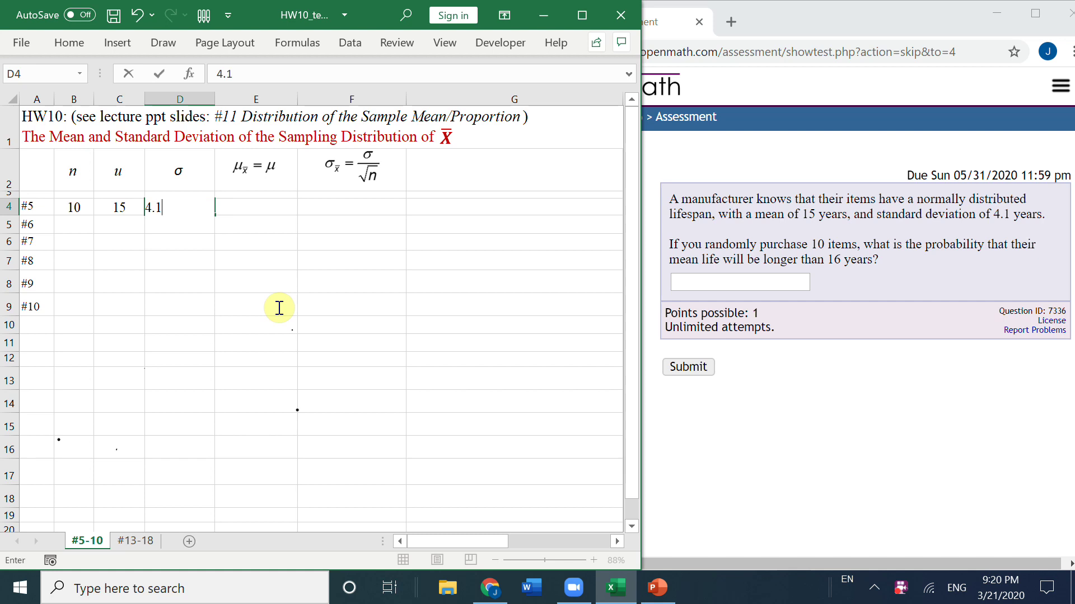
key(Tab)
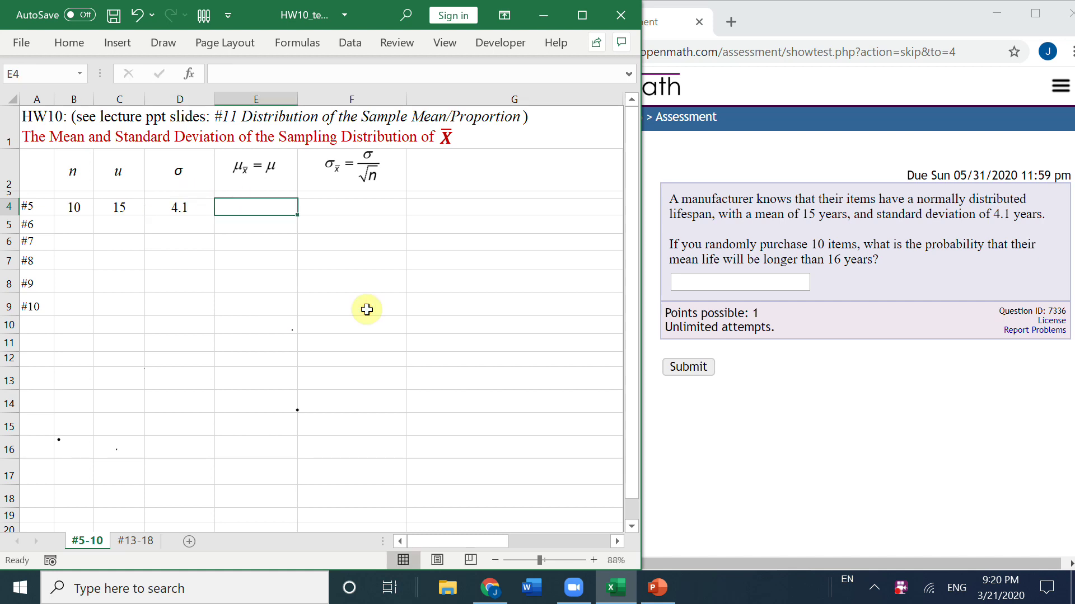
Set the sample-mean cell E4 to reference the population mean with =C4.
text(=)
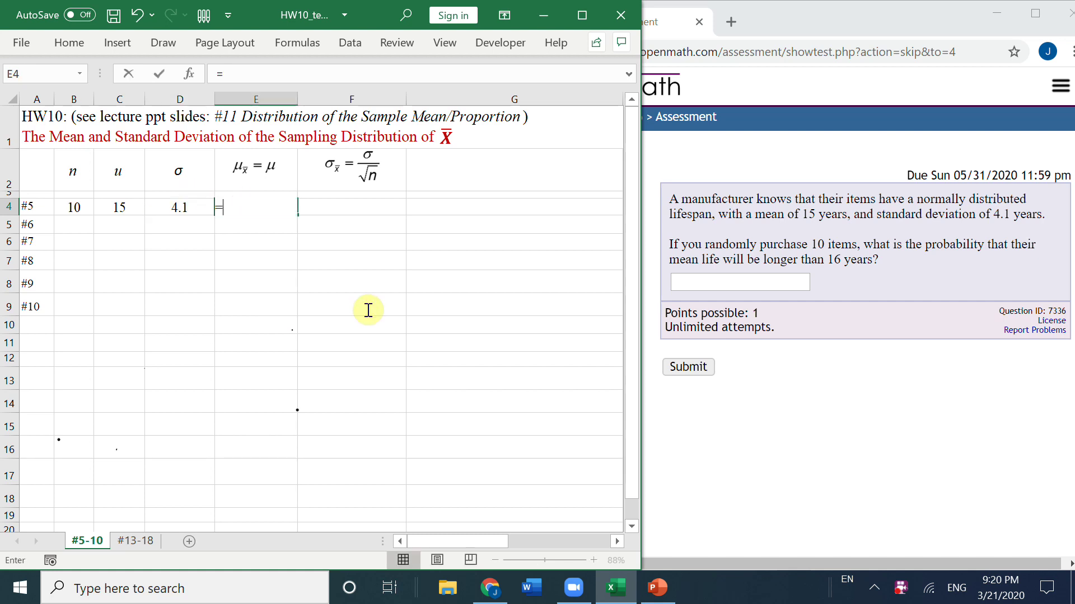
click(120, 205)
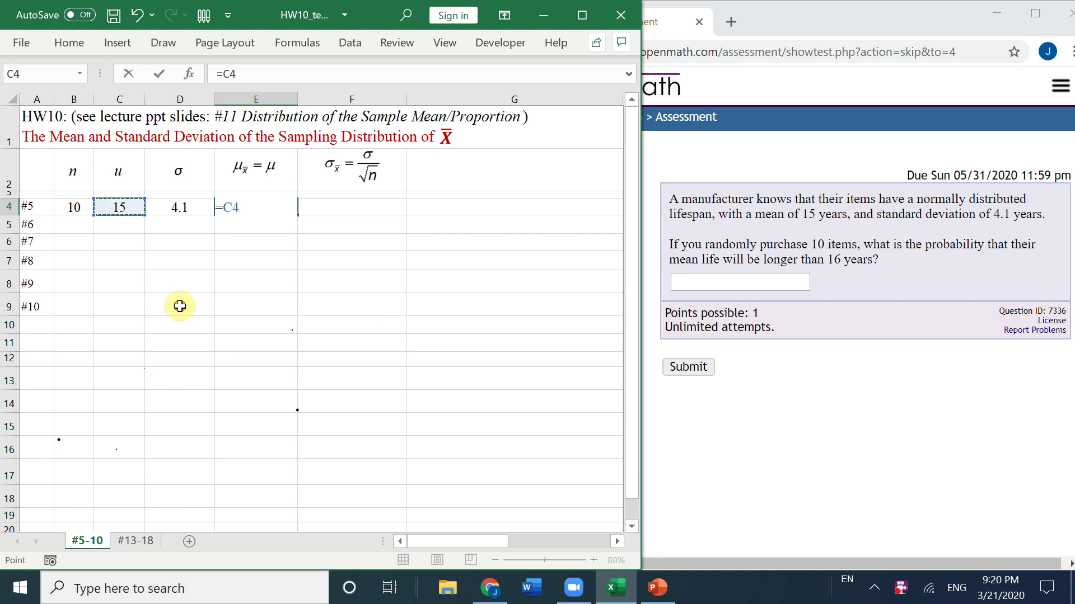
key(Tab)
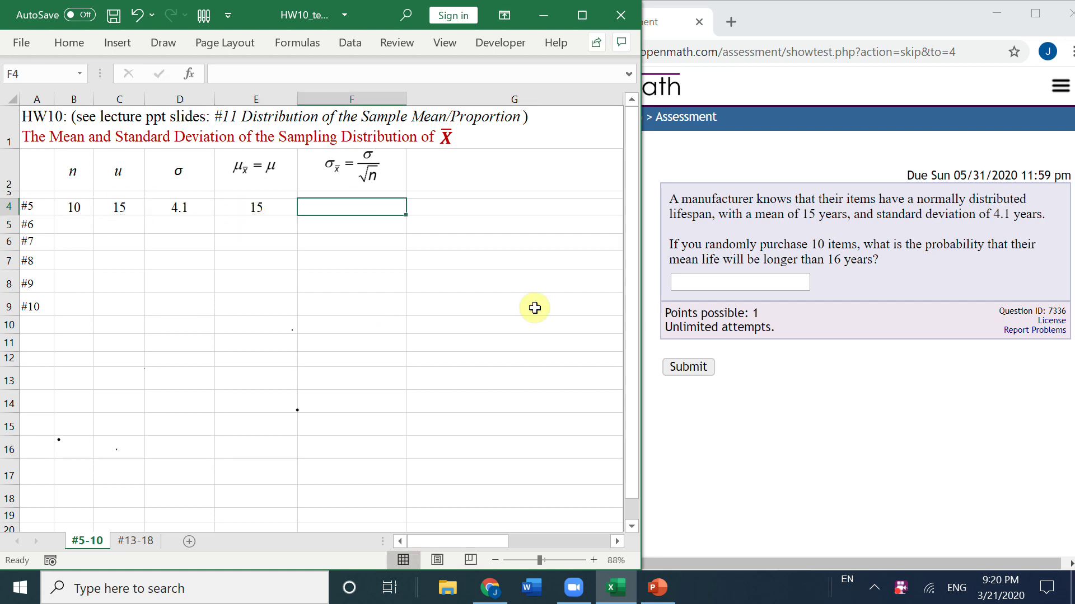
Compute the standard deviation of the sample mean in F4 with =D4/SQRT(B4).
text(=)
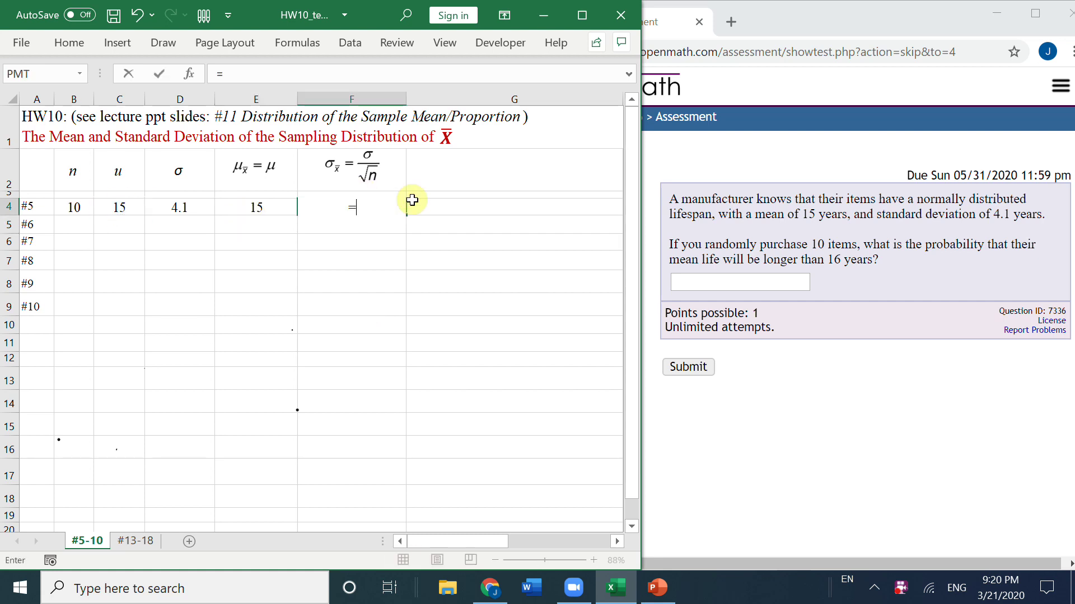
click(193, 208)
text(/sqrt)
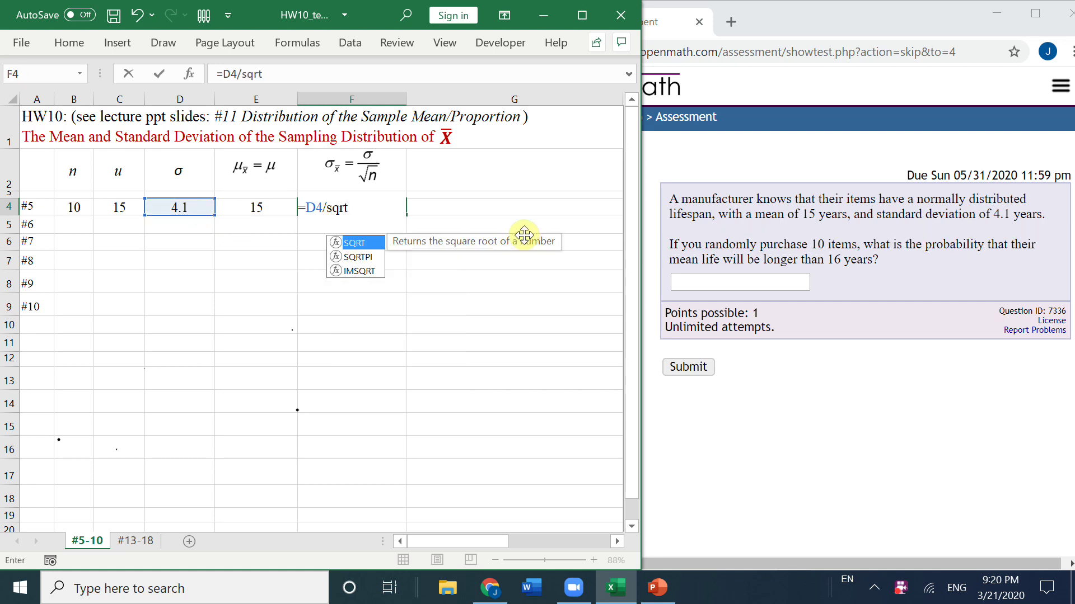
text(()
click(68, 205)
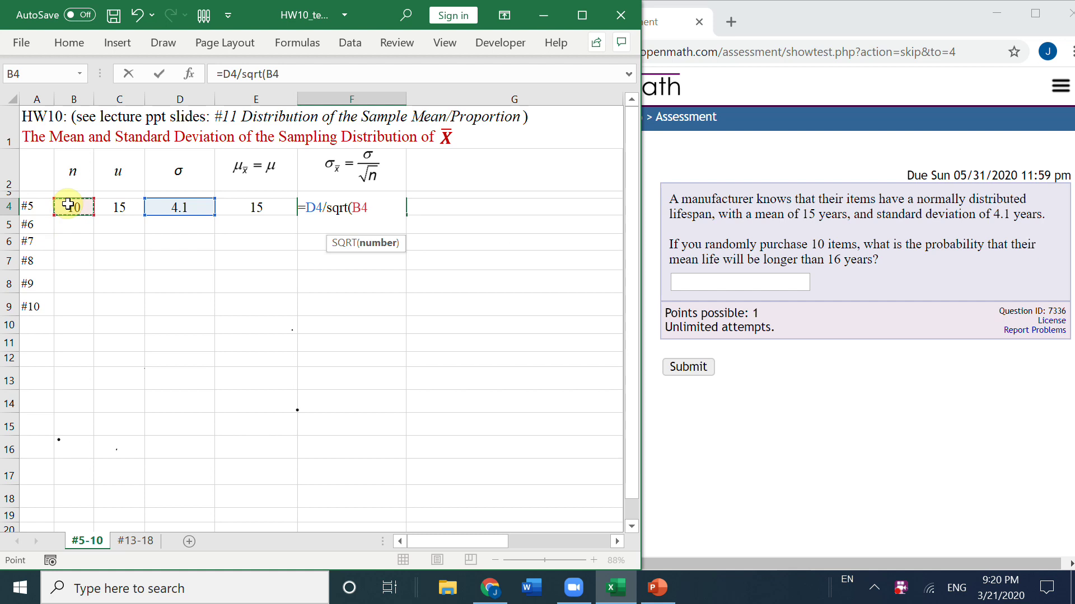
key(Return)
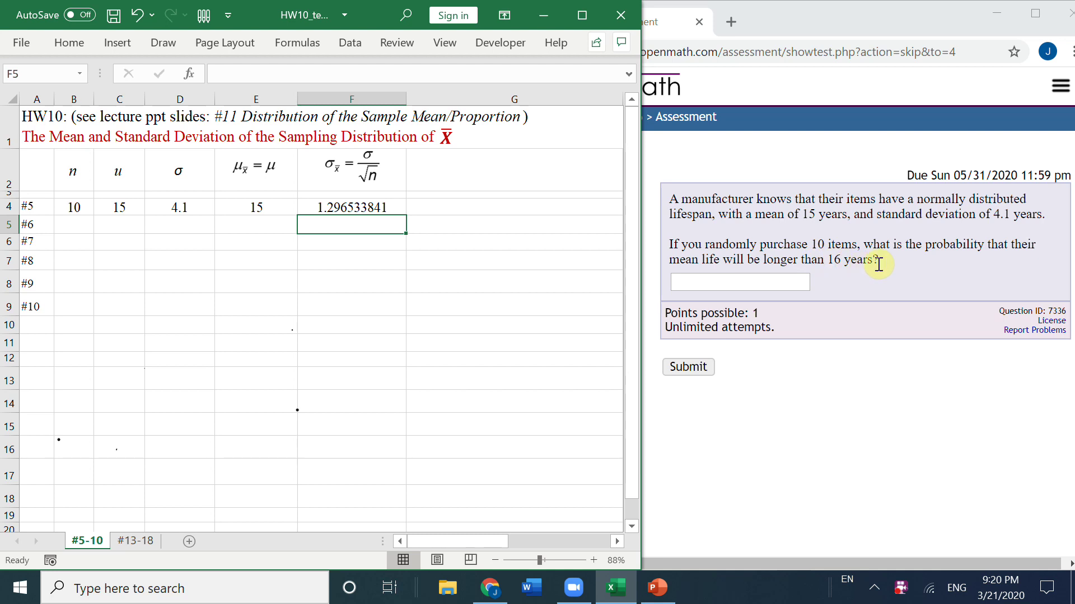
Sketch a bell curve over a horizontal x̄ axis below the table, labelling the mean 15 and the value 16.
drag(50, 449, 288, 450)
drag(51, 459, 292, 457)
drag(164, 468, 181, 483)
mouse_move(297, 460)
mouse_down()
mouse_move(312, 474)
mouse_move(296, 477)
mouse_move(316, 456)
mouse_up()
drag(212, 458, 212, 463)
drag(161, 488, 162, 500)
drag(165, 487, 209, 482)
drag(216, 470, 213, 482)
Draw a vertical line at 16 under the bell curve and hatch the areas on both sides of it.
drag(209, 405, 210, 464)
drag(213, 448, 223, 424)
drag(219, 457, 230, 430)
drag(227, 458, 241, 439)
drag(238, 456, 249, 443)
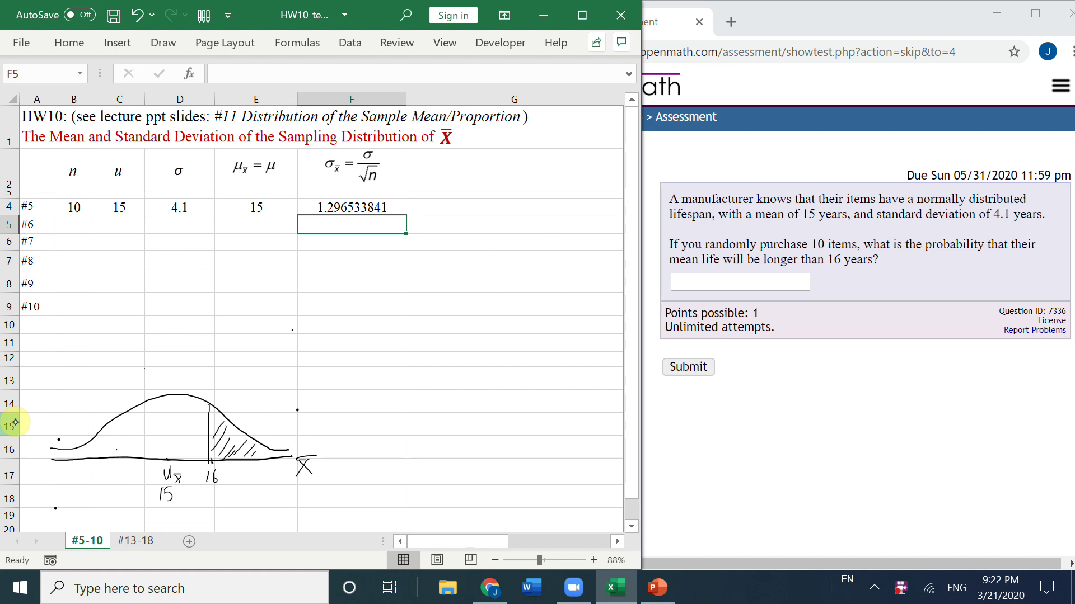
mouse_move(157, 400)
mouse_down()
mouse_move(199, 418)
mouse_move(191, 441)
mouse_up()
mouse_move(109, 441)
mouse_down()
mouse_move(168, 451)
mouse_move(180, 441)
mouse_up()
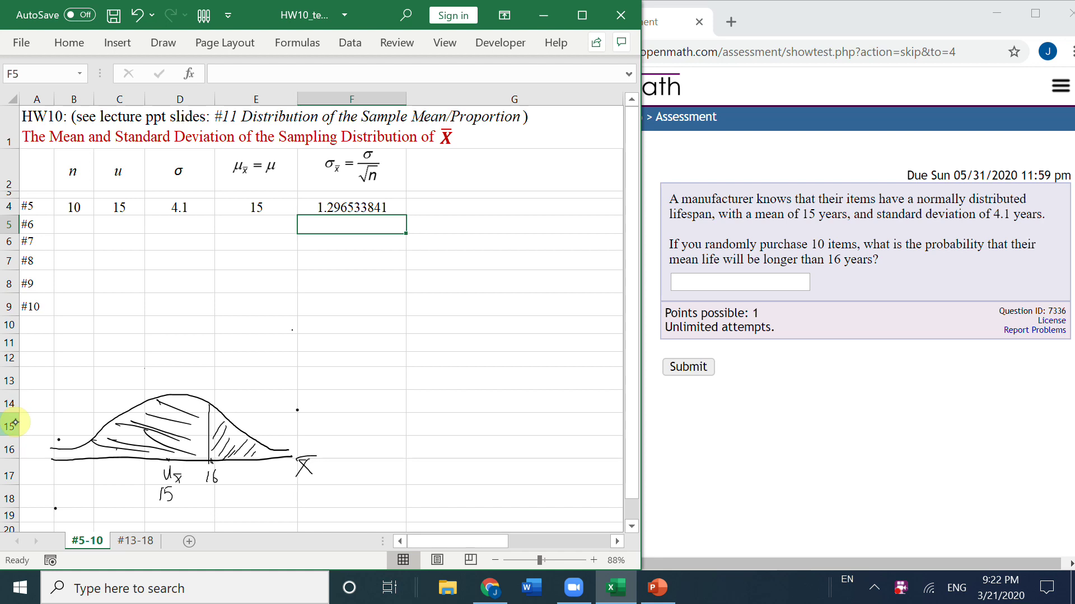
Calculate the upper-tail probability for question 5 in G4 with =1-NORM.DIST(16,E4,F4,TRUE).
click(460, 205)
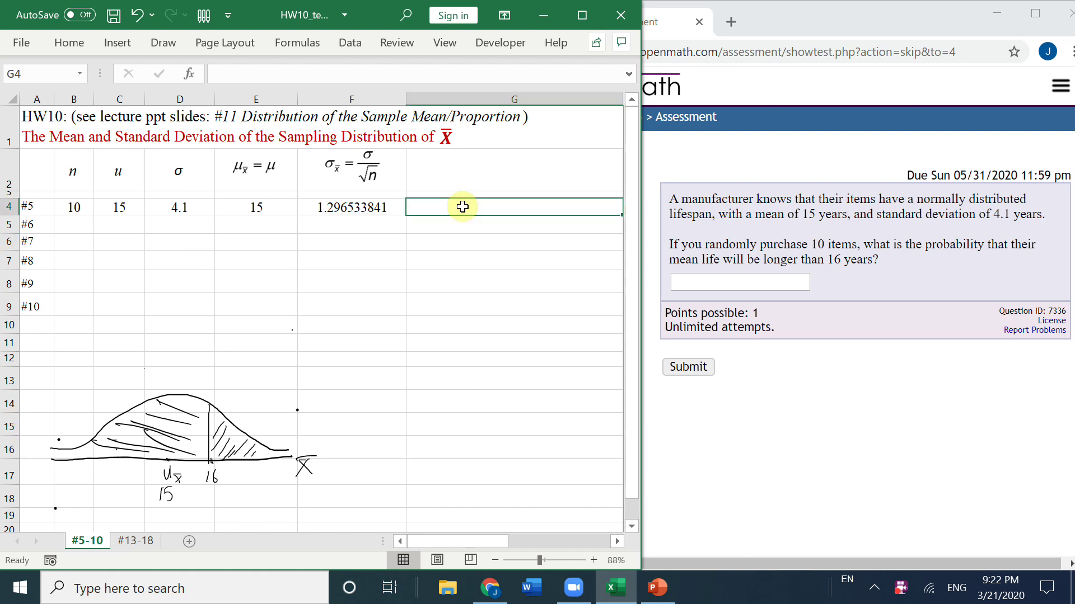
text(=1)
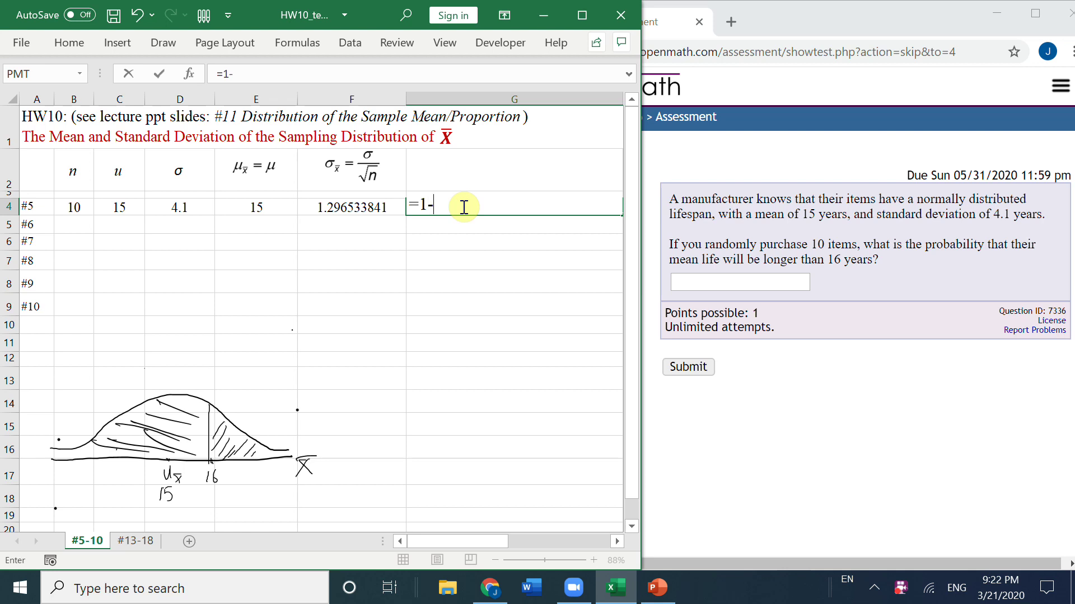
text(-nor)
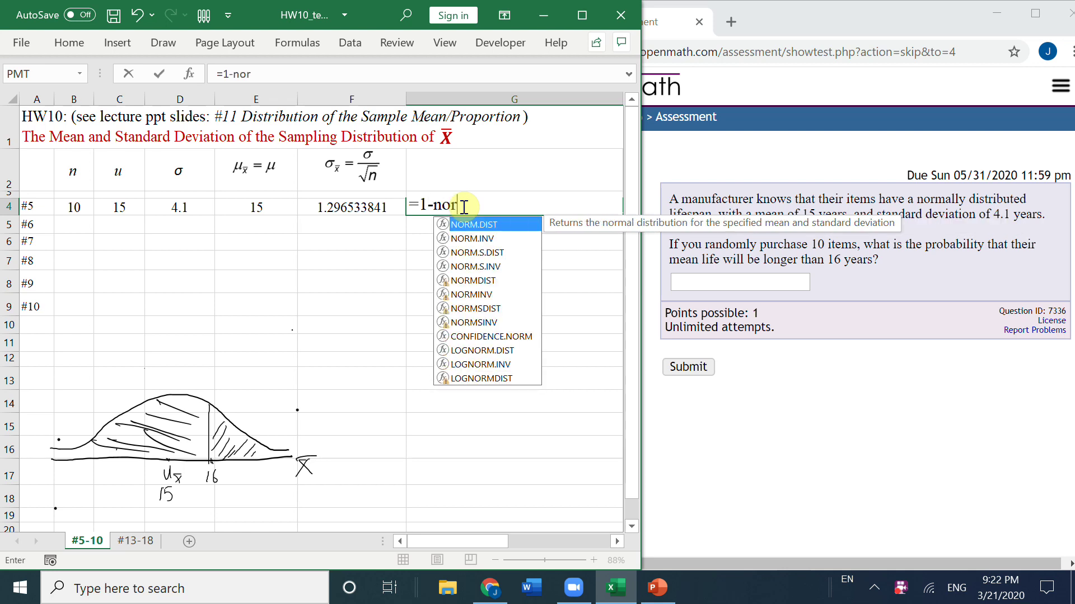
text(m.dist)
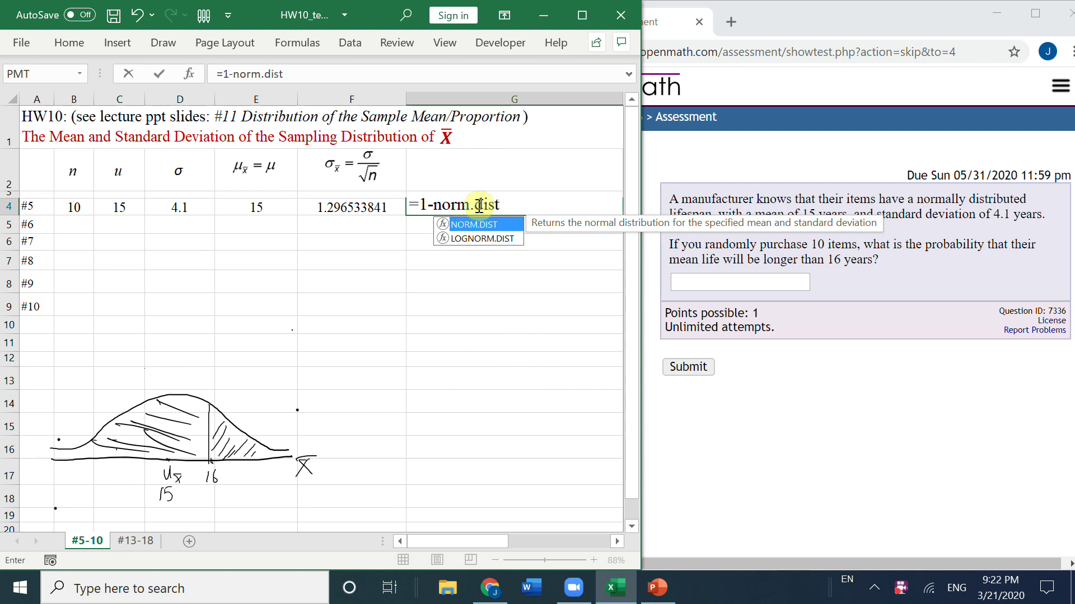
double_click(485, 225)
text(16,)
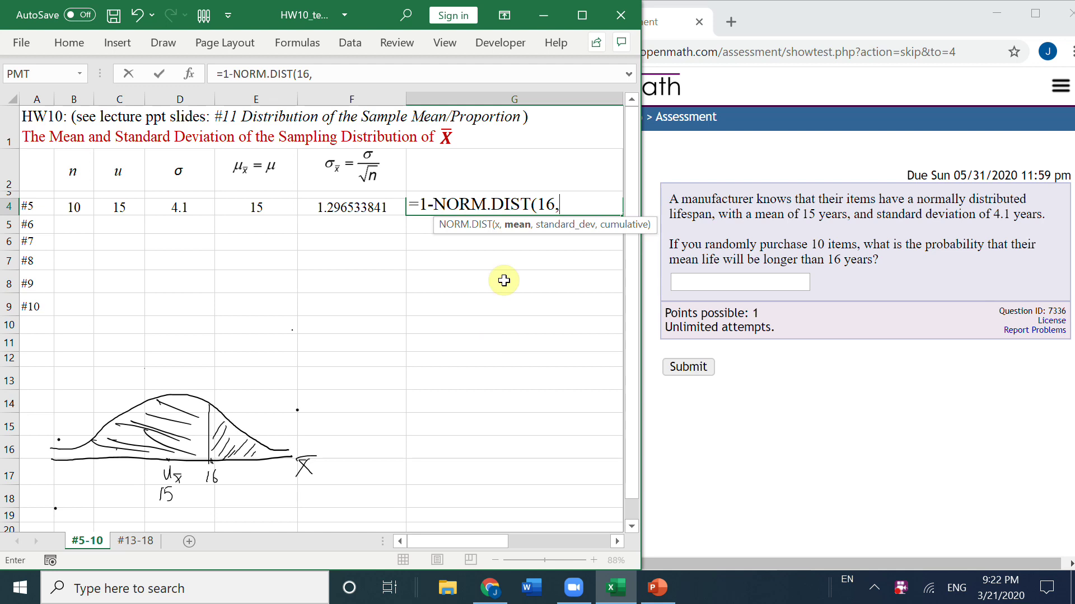
click(256, 206)
text(,)
key(Left)
text(,)
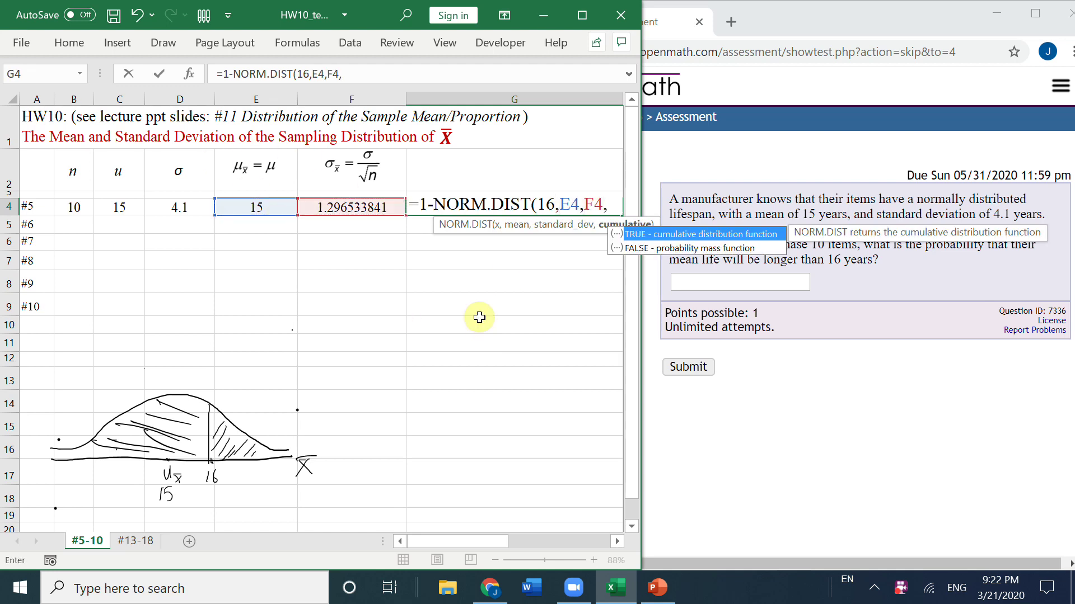
text(true)
key(Return)
Copy the probability from G4 into the question 5 answer box and submit it.
right_click(513, 207)
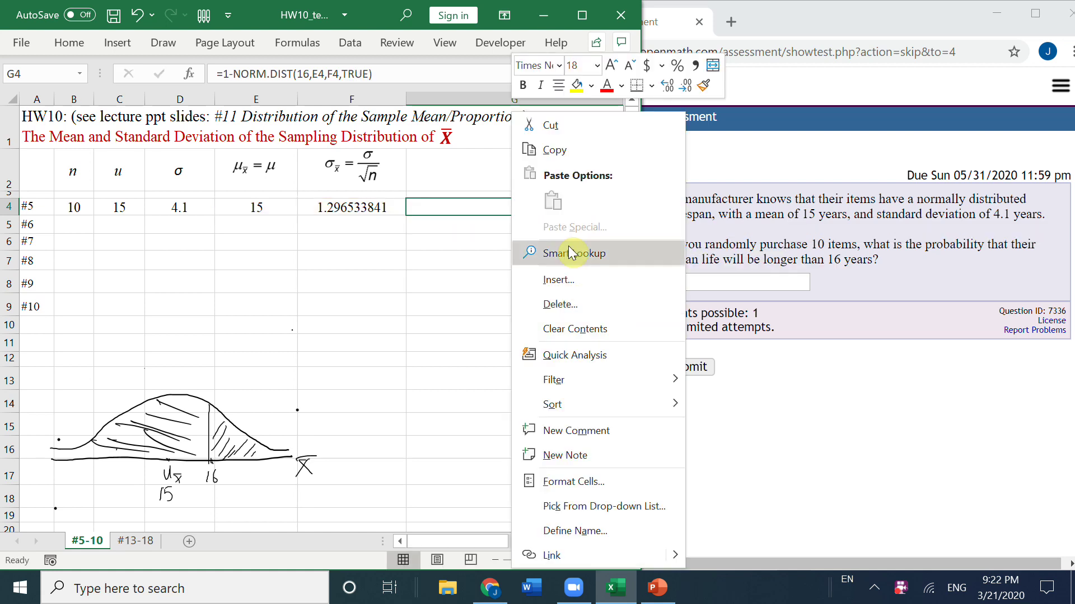
click(556, 150)
click(728, 282)
key(ctrl+v)
key(Return)
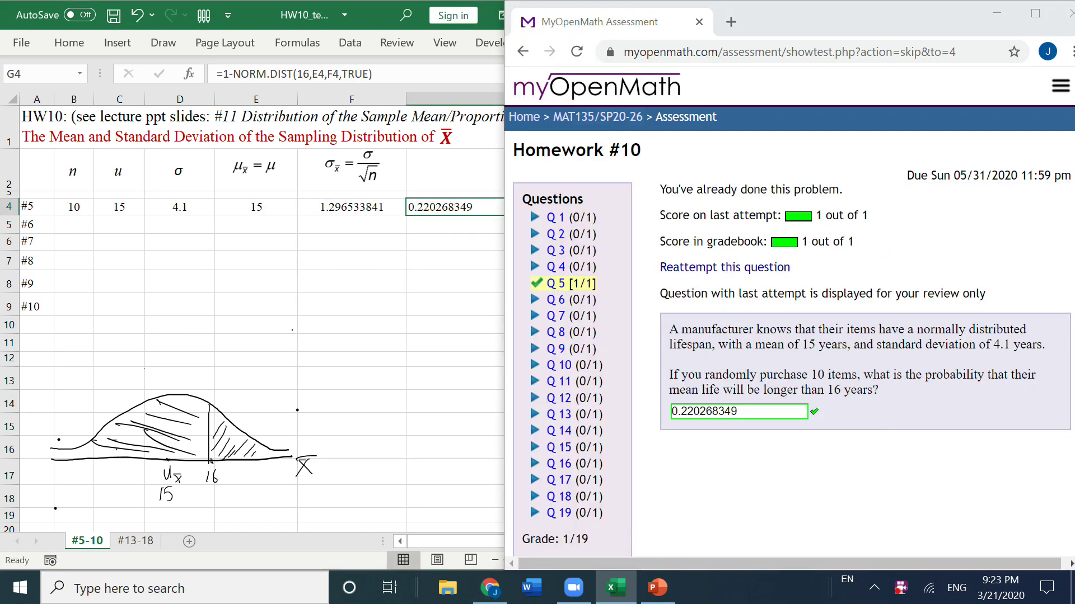
Open question 6 and enter its mean 565, standard deviation 37 and n 23 in row #6 of the worksheet.
click(557, 300)
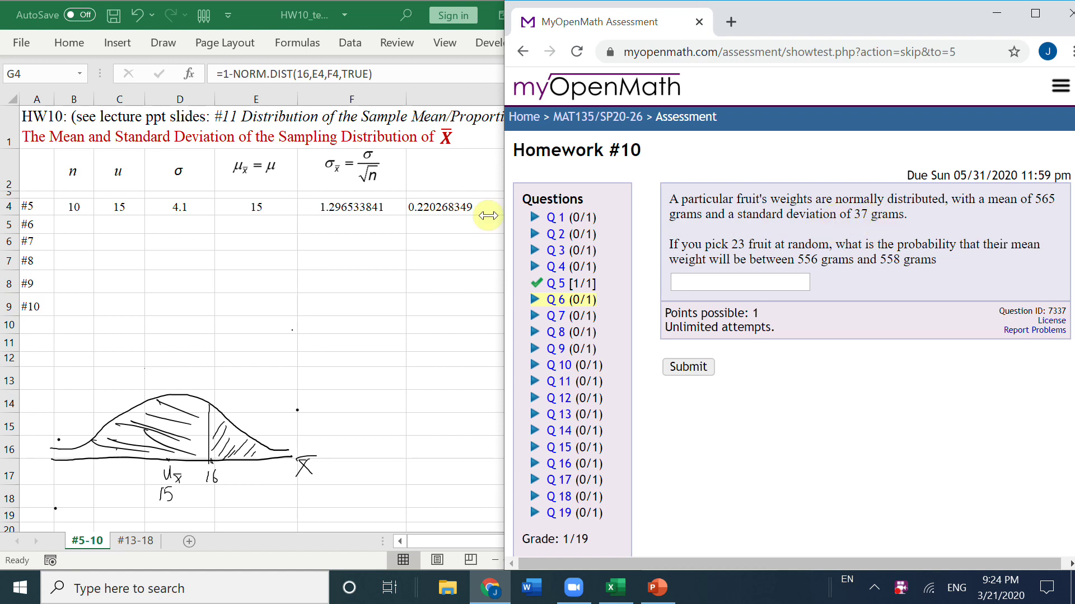
click(117, 224)
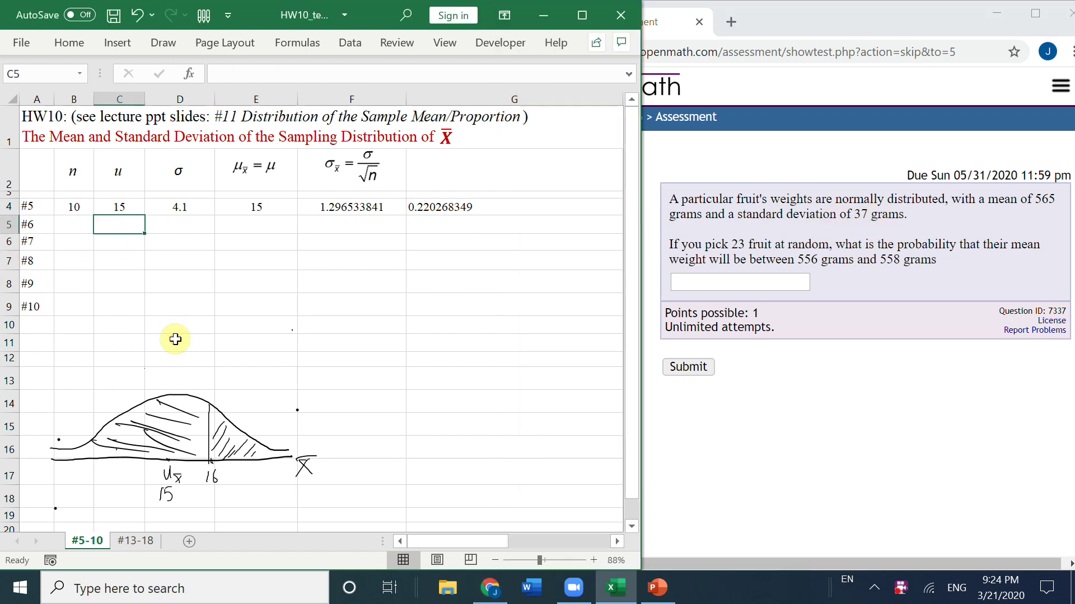
text(565)
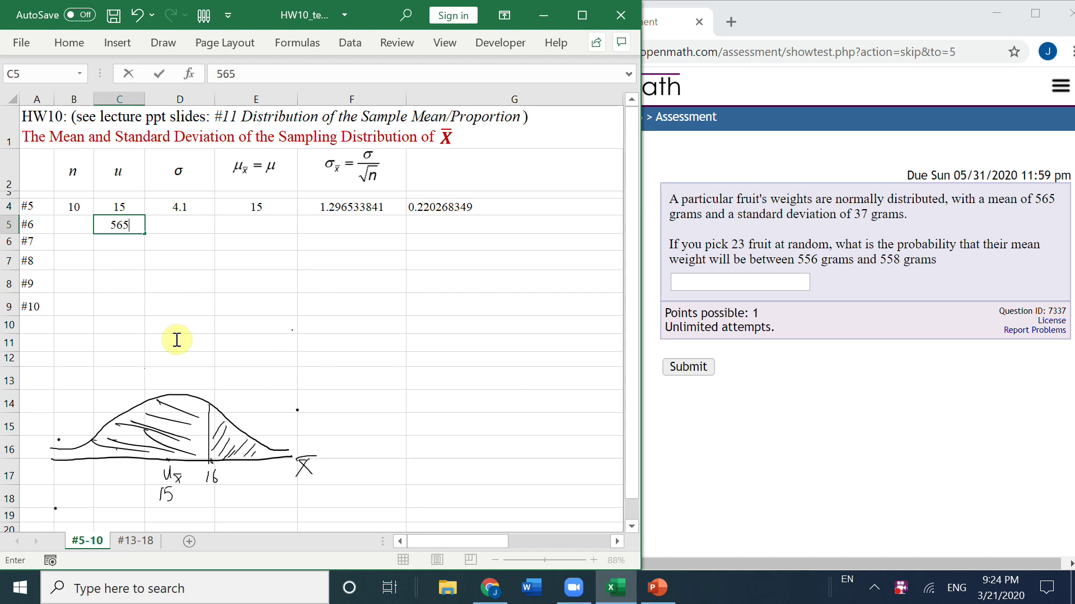
key(Tab)
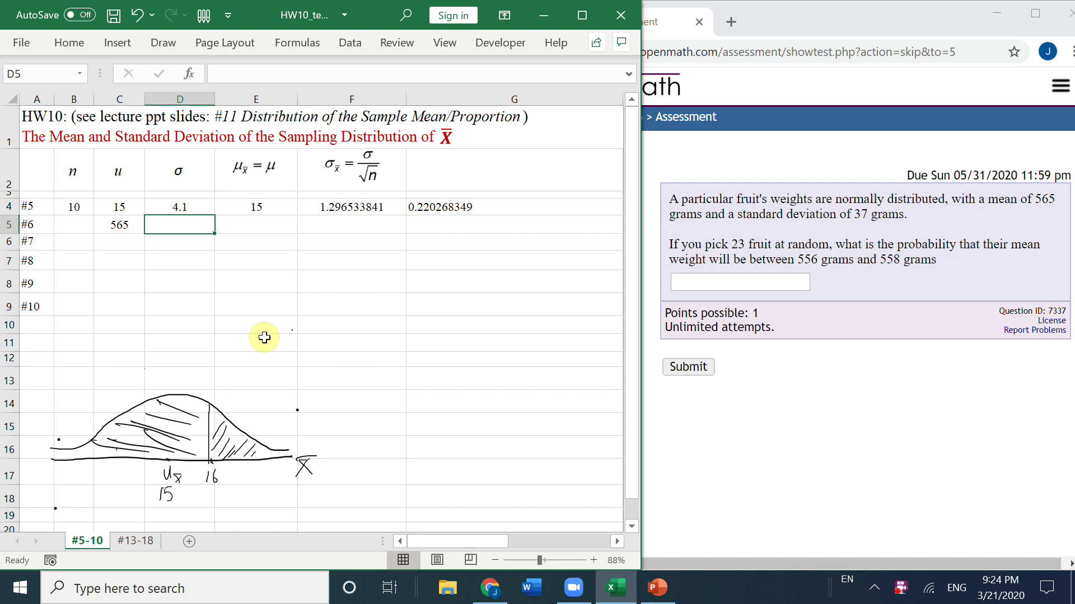
text(37)
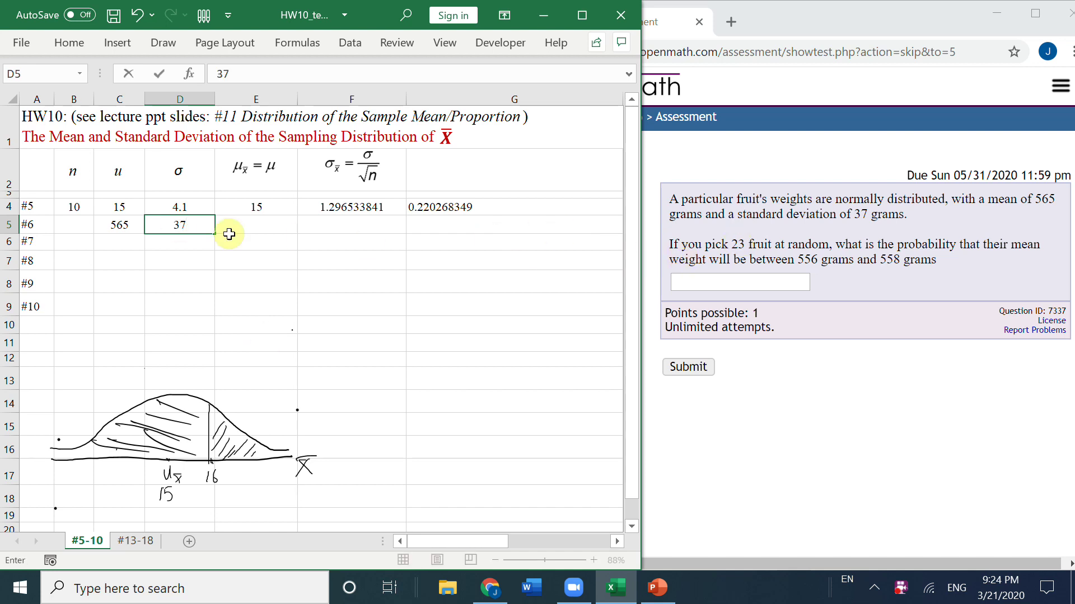
click(62, 226)
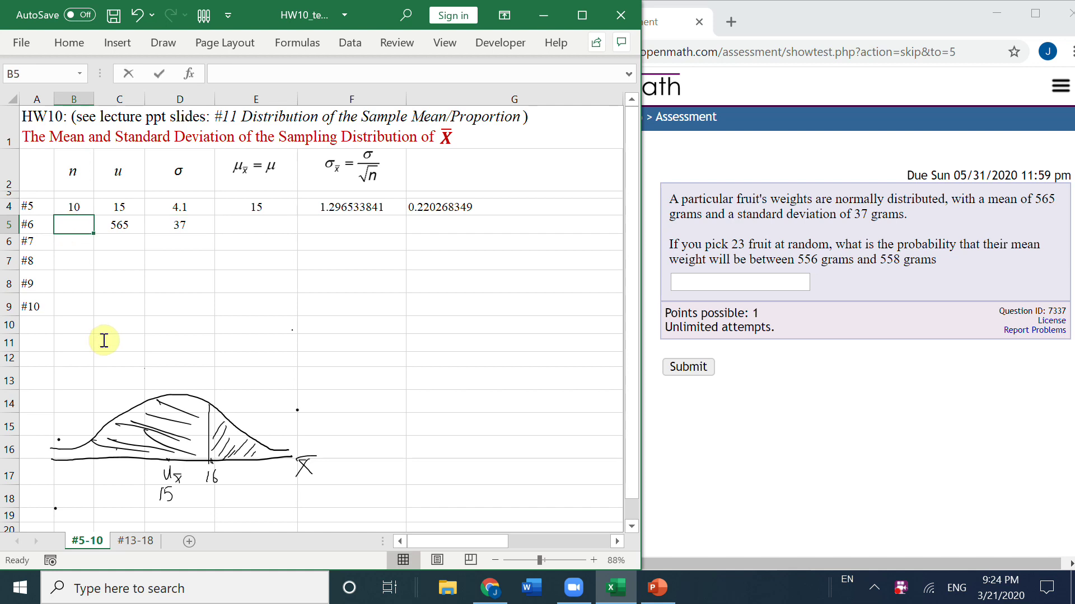
text(23)
Fill the sample mean and standard deviation formulas from E4 and F4 down into row #6.
click(280, 209)
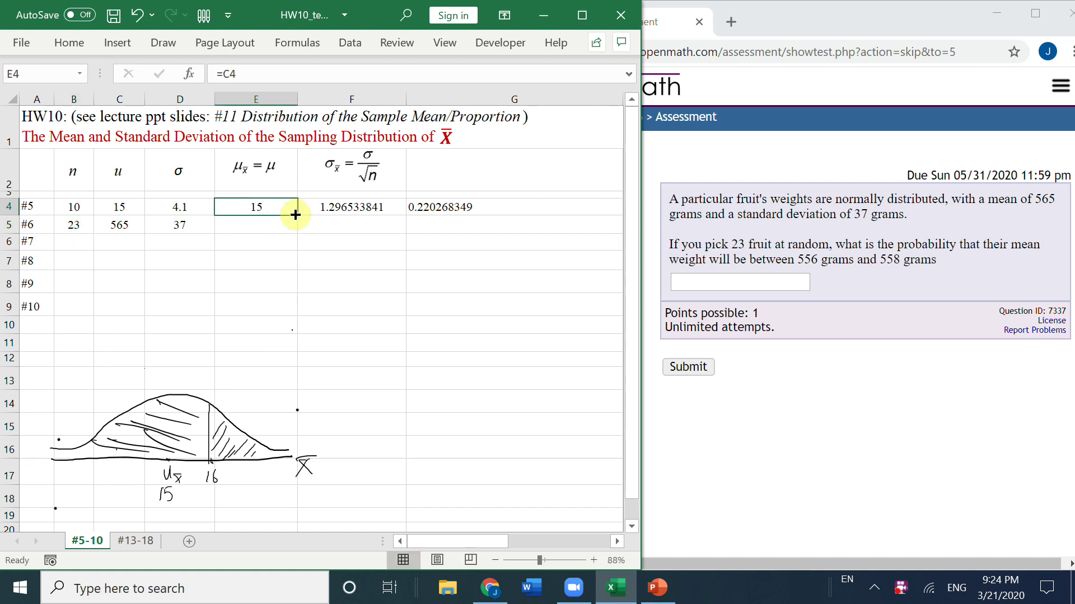
mouse_move(297, 214)
mouse_down()
mouse_move(445, 325)
mouse_move(295, 221)
mouse_move(296, 231)
mouse_up()
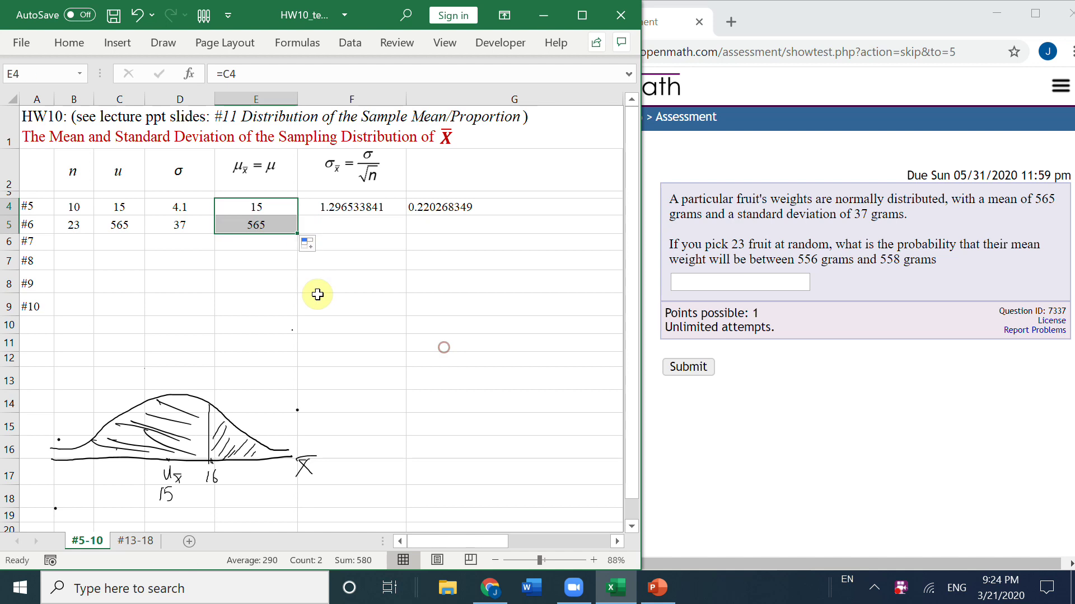
click(368, 209)
double_click(406, 216)
click(447, 225)
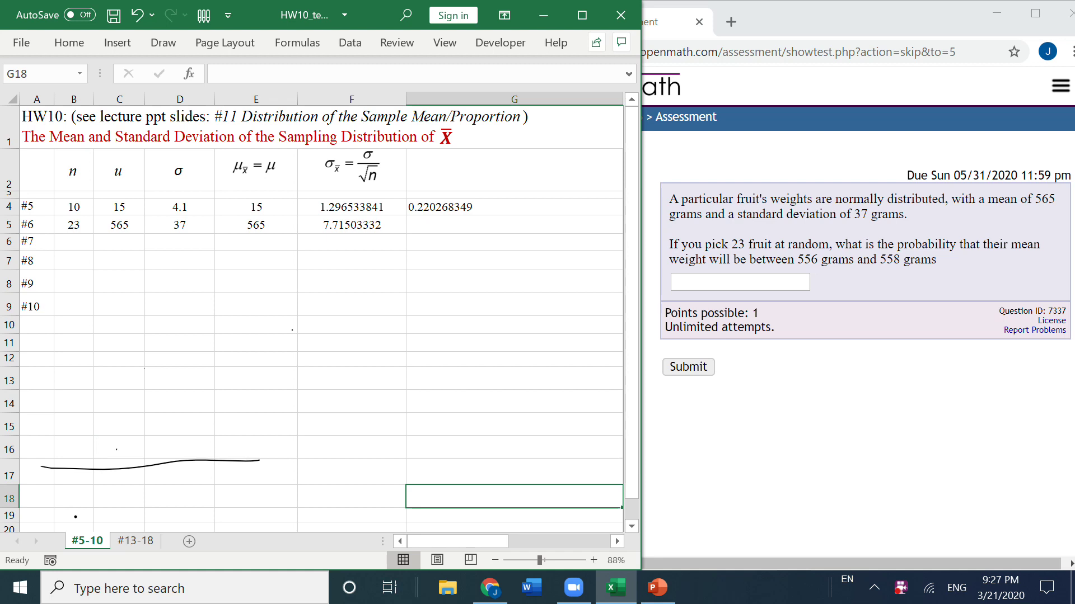
Sketch a bell curve over a baseline below the table, mark 556 and 558 on it, and hatch the area between them.
drag(259, 461, 296, 461)
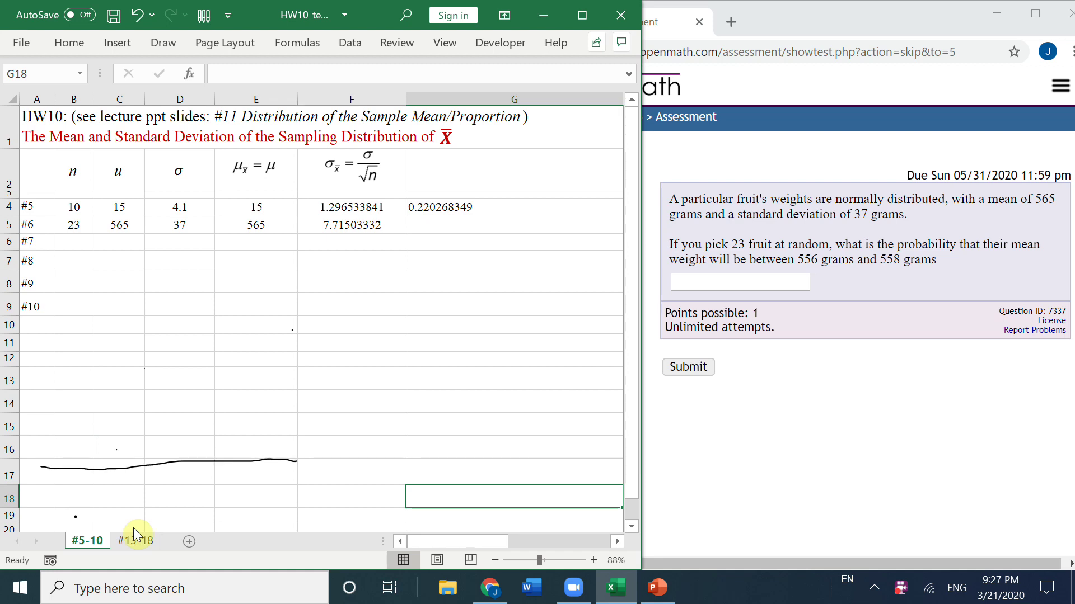
mouse_move(48, 451)
mouse_down()
mouse_move(161, 387)
mouse_move(288, 450)
mouse_up()
mouse_move(98, 426)
mouse_down()
mouse_move(97, 467)
mouse_move(81, 486)
mouse_move(108, 484)
mouse_up()
drag(228, 456, 229, 461)
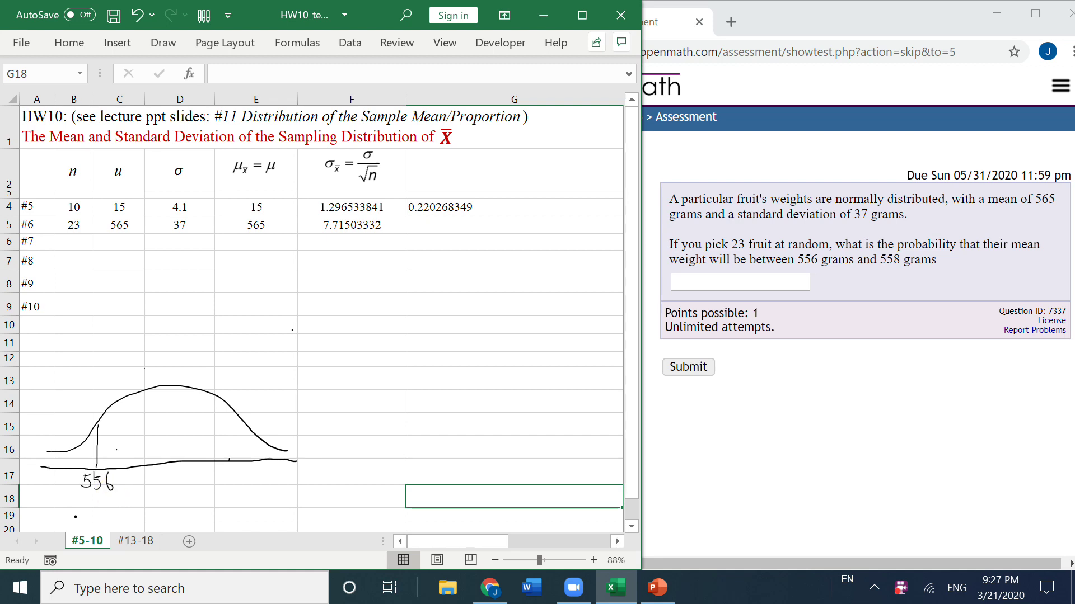
click(108, 490)
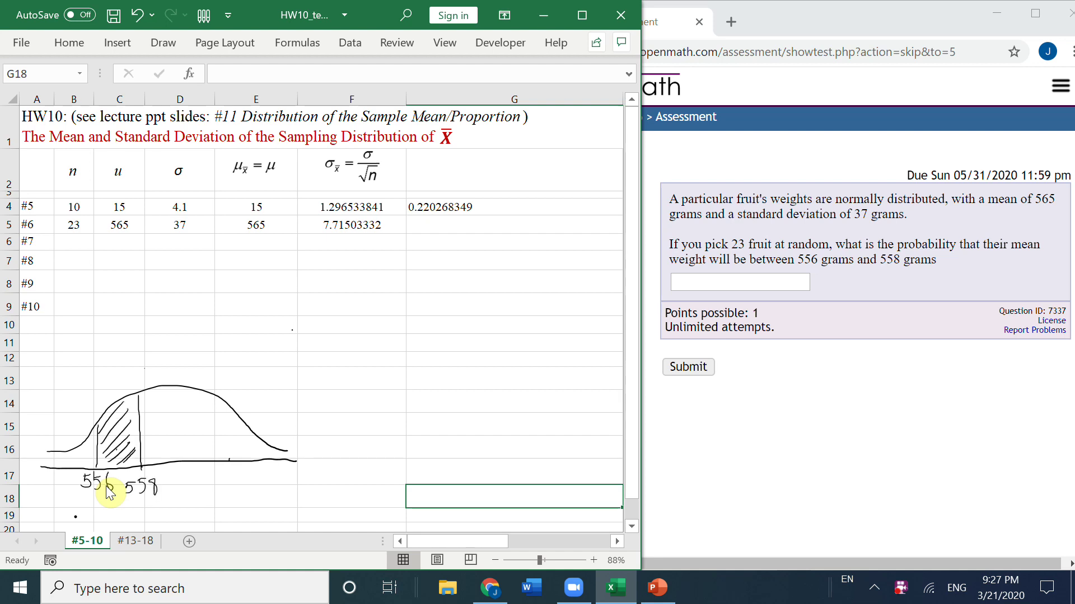
Switch to the red pen, trace the boundary at 558, and cross-hatch the area under the curve below it.
key(alt+j)
key(i)
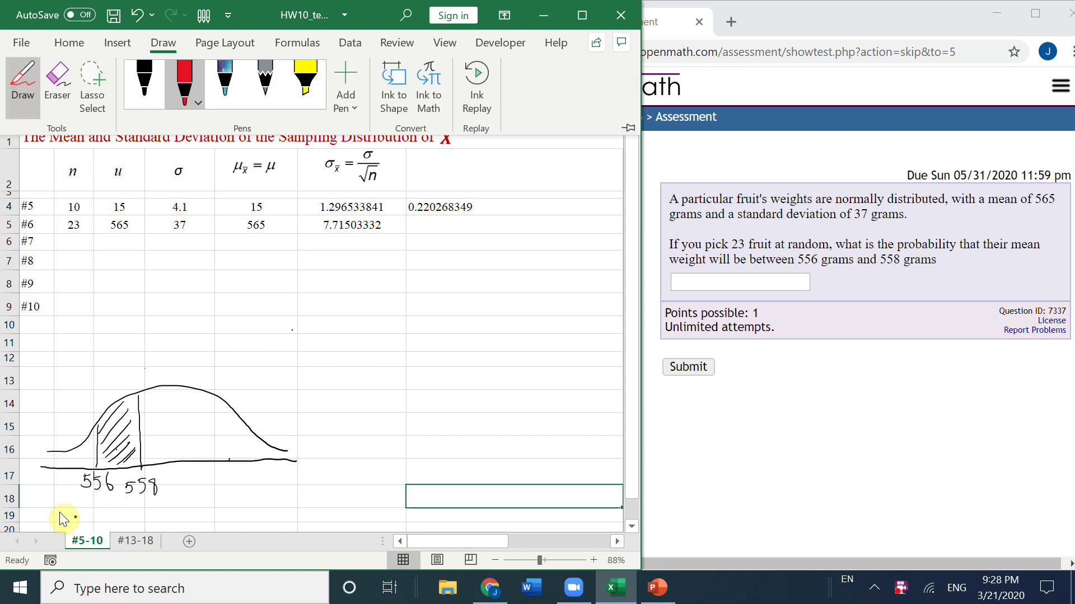
key(Escape)
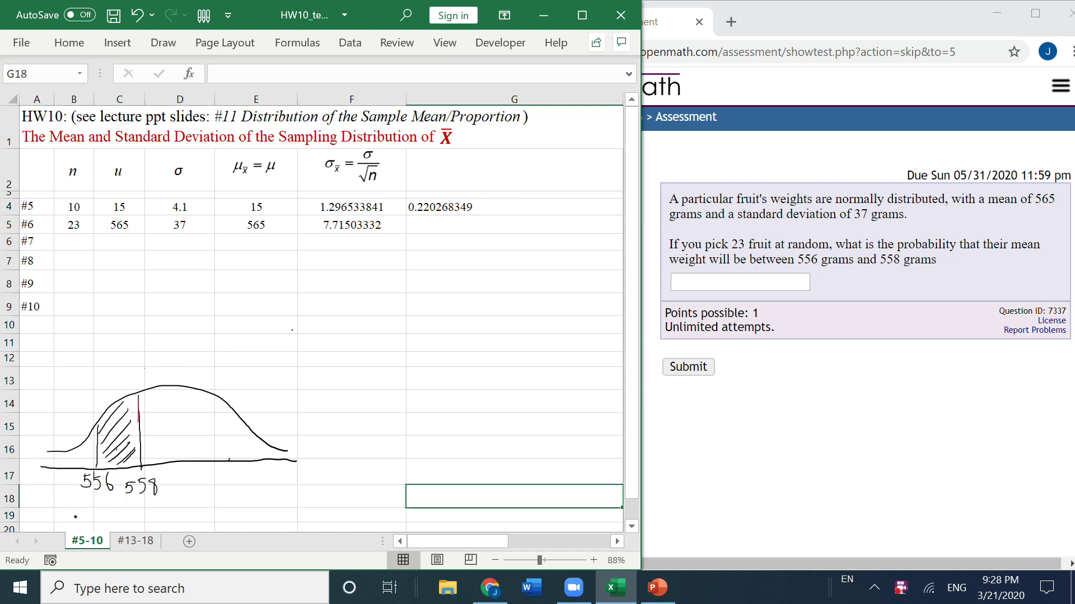
mouse_move(135, 396)
mouse_down()
mouse_move(137, 458)
mouse_move(93, 472)
mouse_move(99, 465)
mouse_up()
mouse_move(89, 441)
mouse_down()
mouse_move(106, 459)
mouse_move(117, 453)
mouse_up()
drag(103, 421, 134, 437)
mouse_move(121, 412)
mouse_down()
mouse_move(135, 432)
mouse_move(133, 423)
mouse_up()
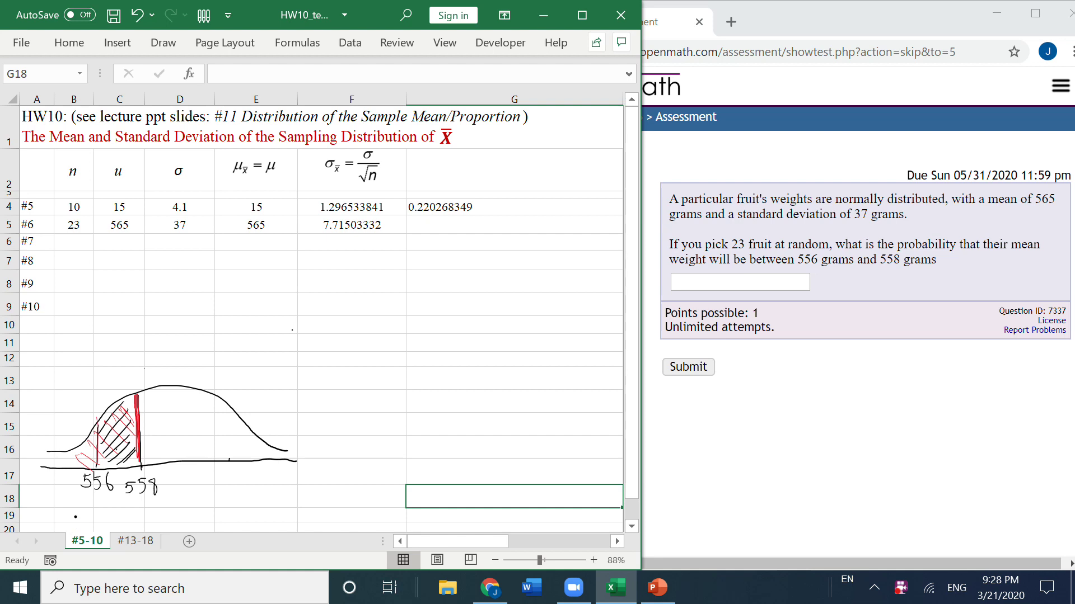
Mark the 556 boundary in red and hatch the lower tail of the bell curve up to it.
mouse_move(97, 416)
mouse_down()
mouse_move(98, 468)
mouse_move(71, 452)
mouse_up()
drag(54, 466, 77, 448)
drag(70, 467, 91, 440)
drag(86, 460, 96, 440)
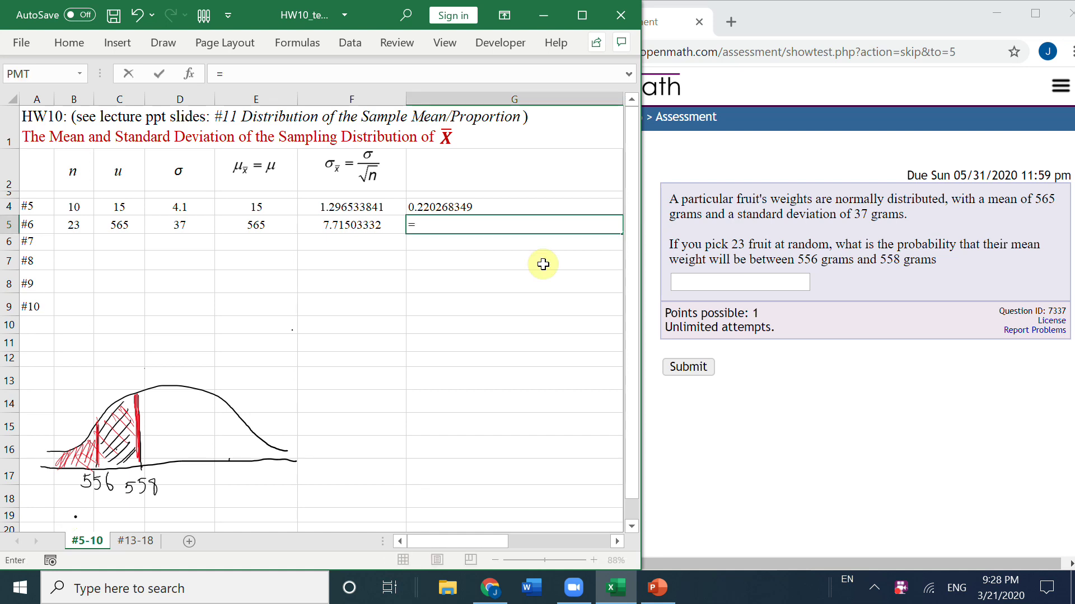
Begin the question 6 probability formula in G5 with =NORM.DIST(558,E5,F5,TRUE).
text(orm.dist)
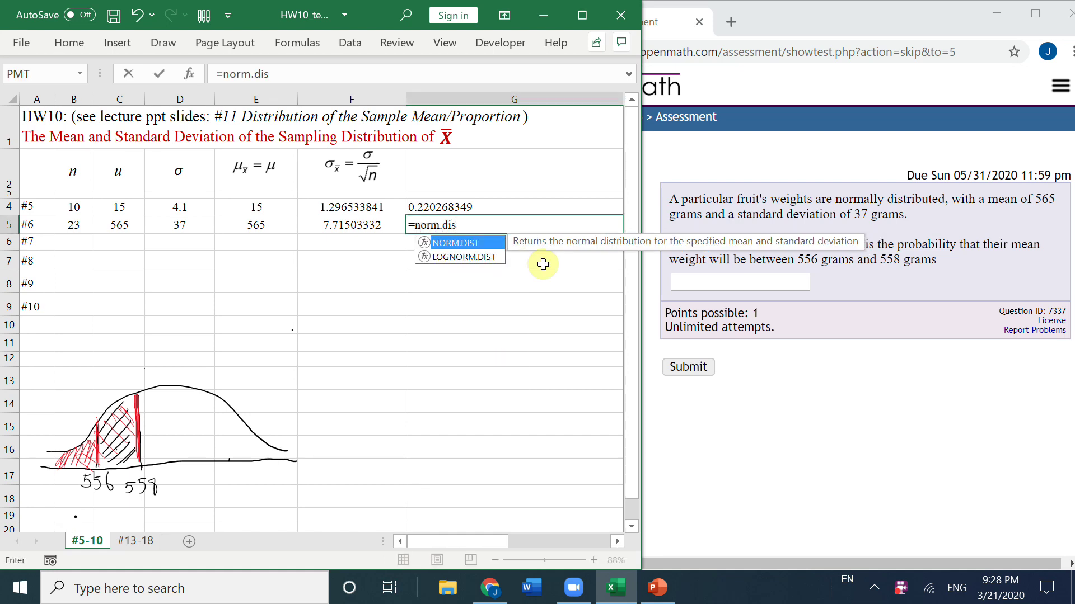
double_click(466, 242)
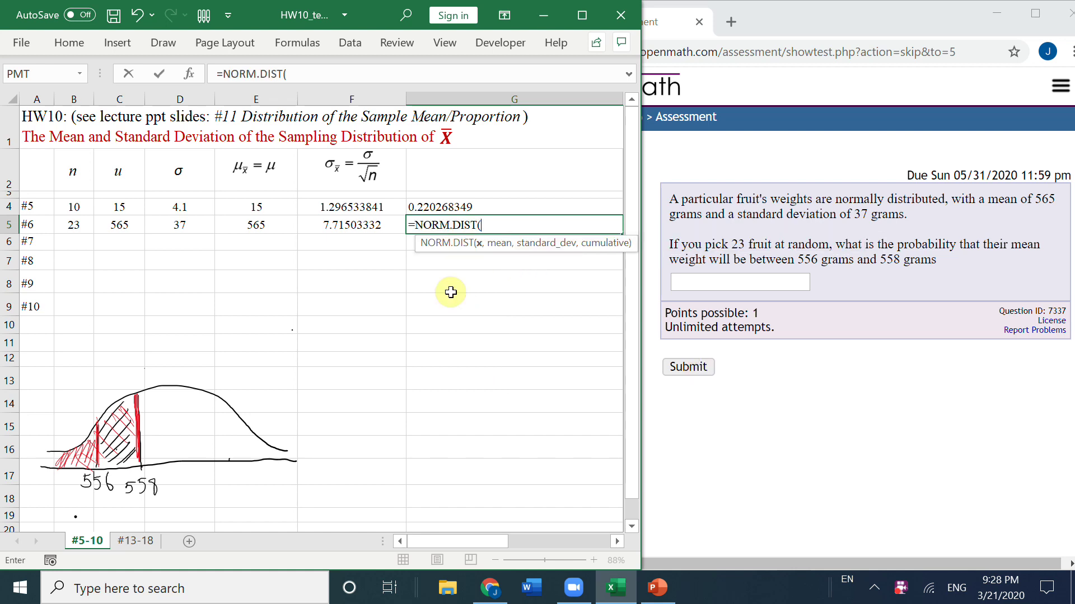
text(558,)
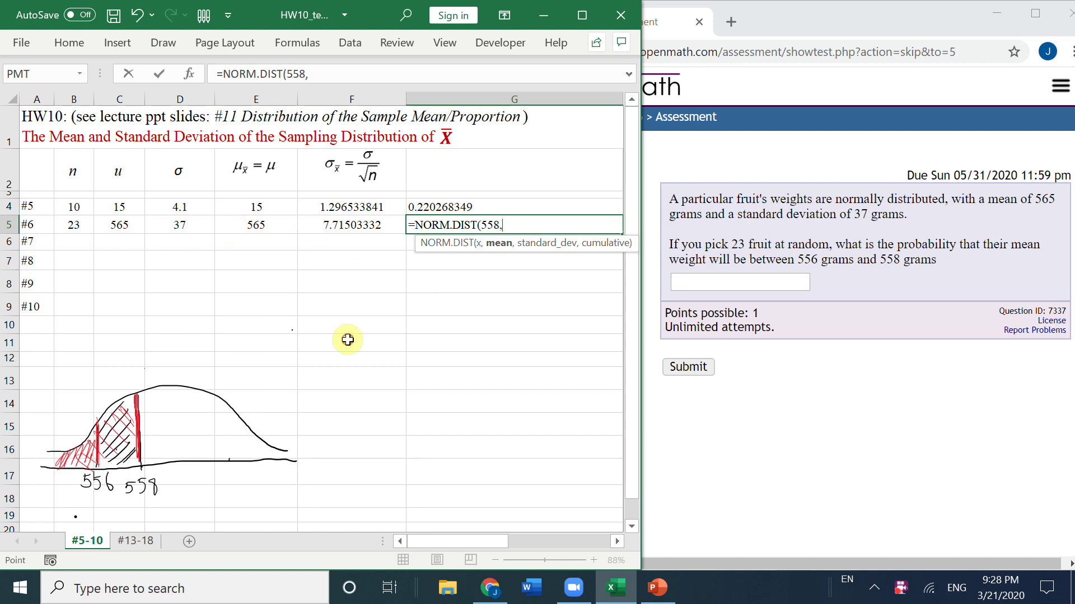
click(232, 226)
text(,)
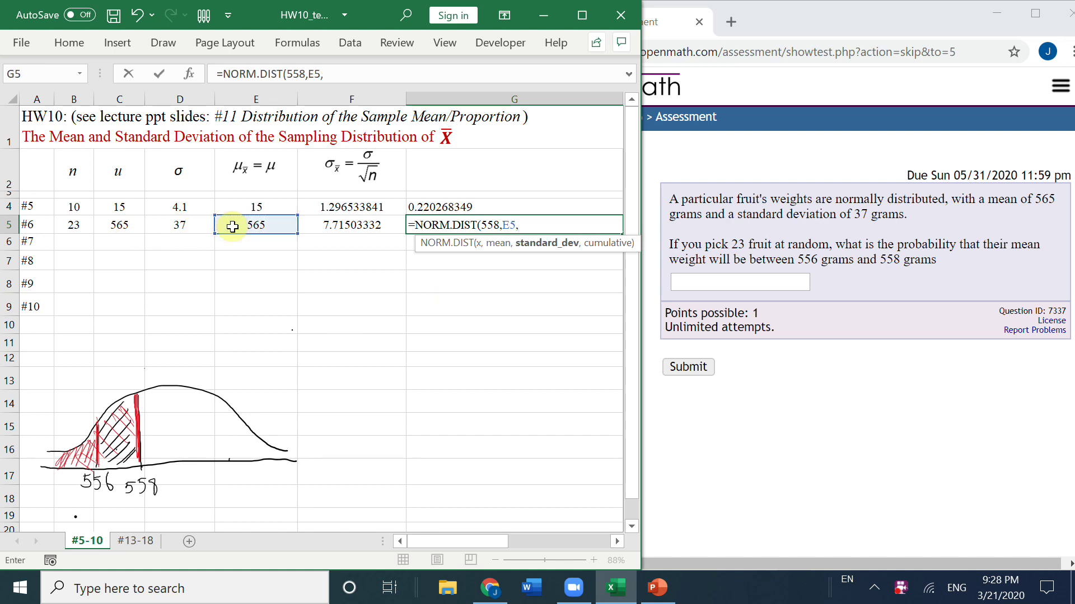
click(353, 223)
text(, true)
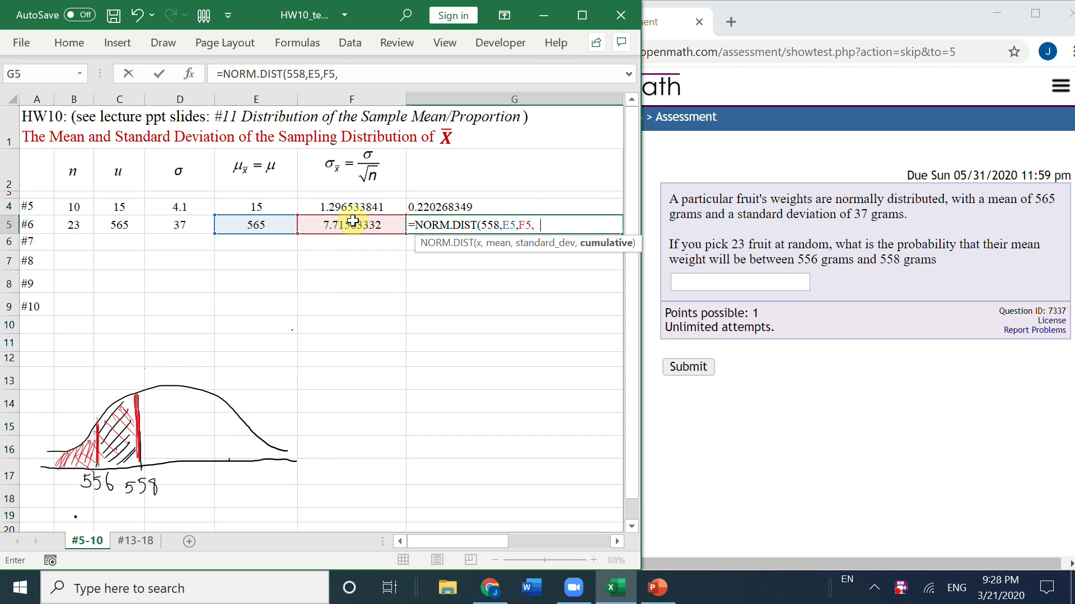
Complete the G5 formula by subtracting NORM.DIST(556,E5,F5,TRUE).
text()-n)
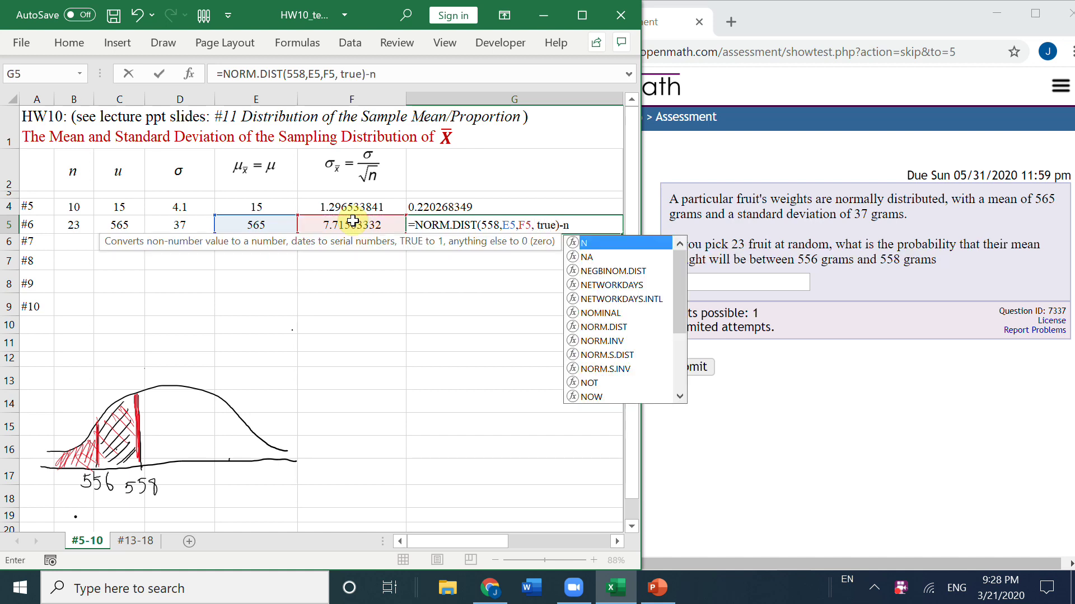
text(orm.dist)
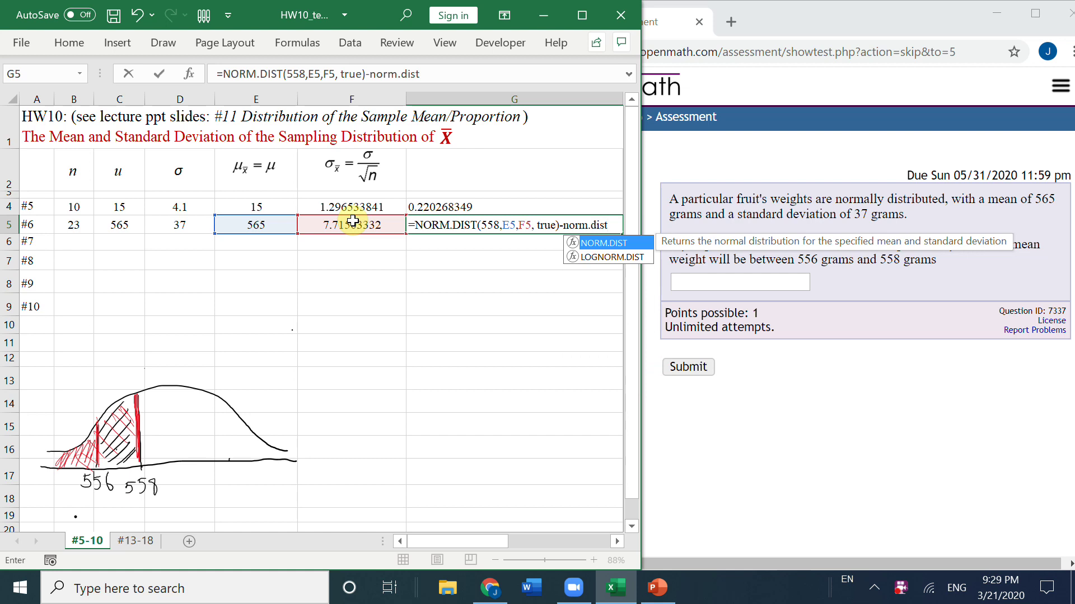
key(Tab)
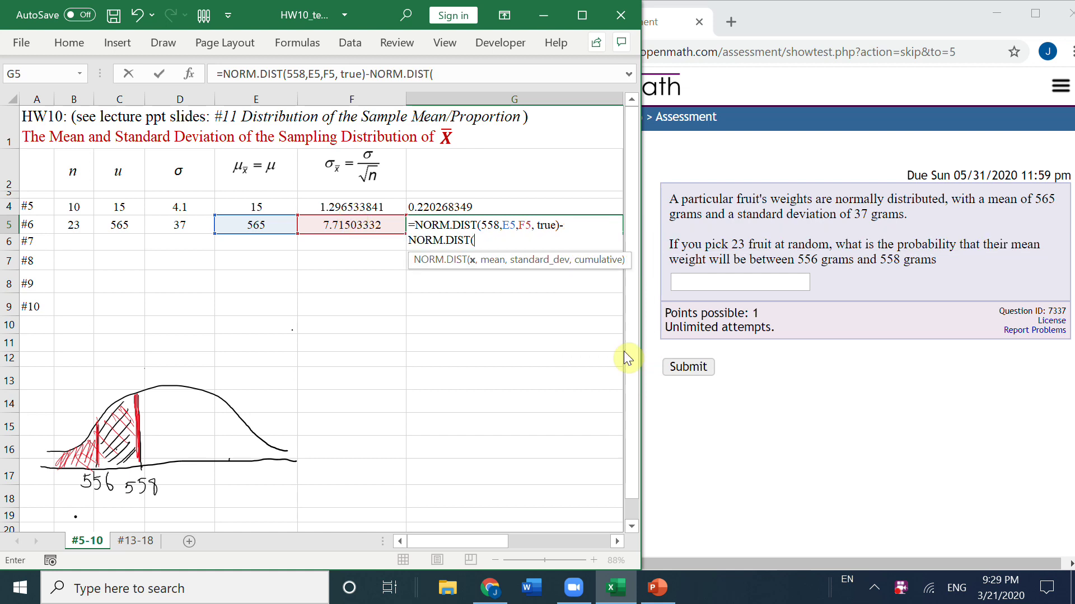
text(556,)
click(259, 223)
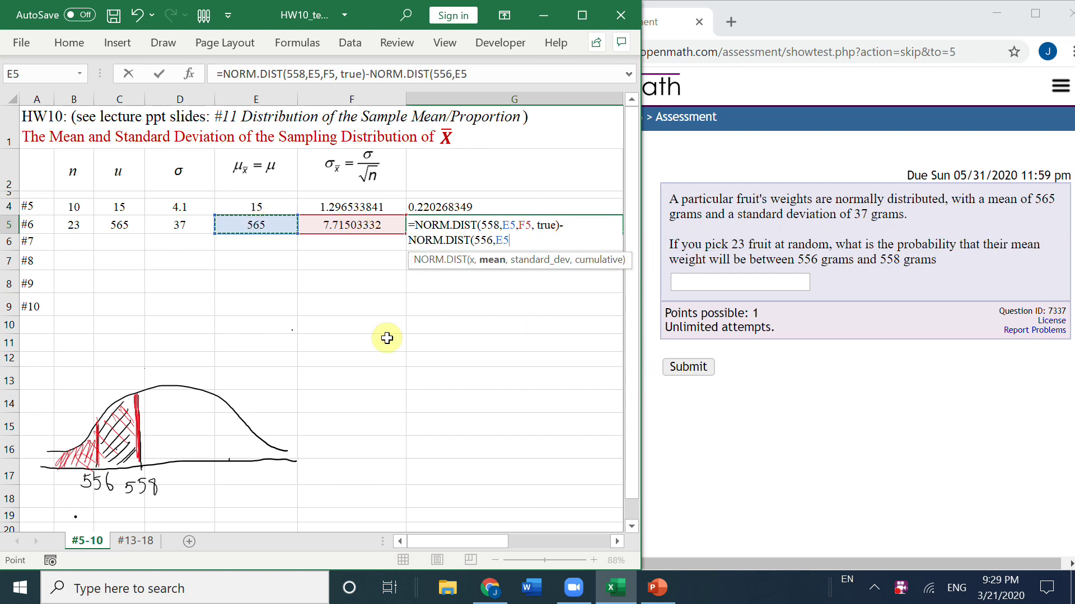
text(,)
key(Left)
text(, true))
key(Return)
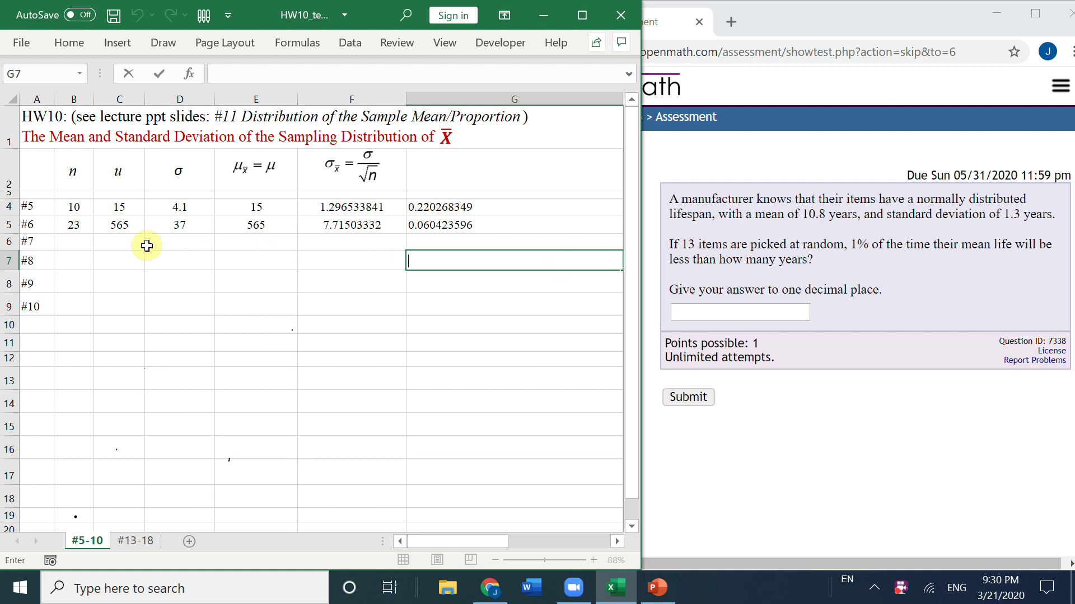
Enter question 7's n 13, mean 10.8 and standard deviation 1.3 in row #7 of the worksheet.
click(70, 242)
text(13)
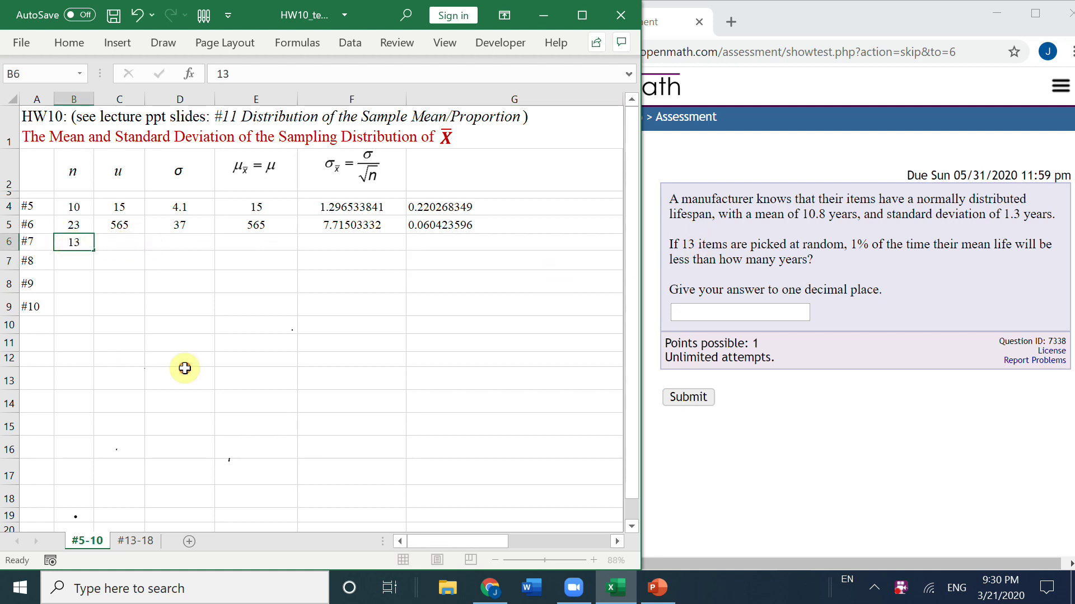
key(Tab)
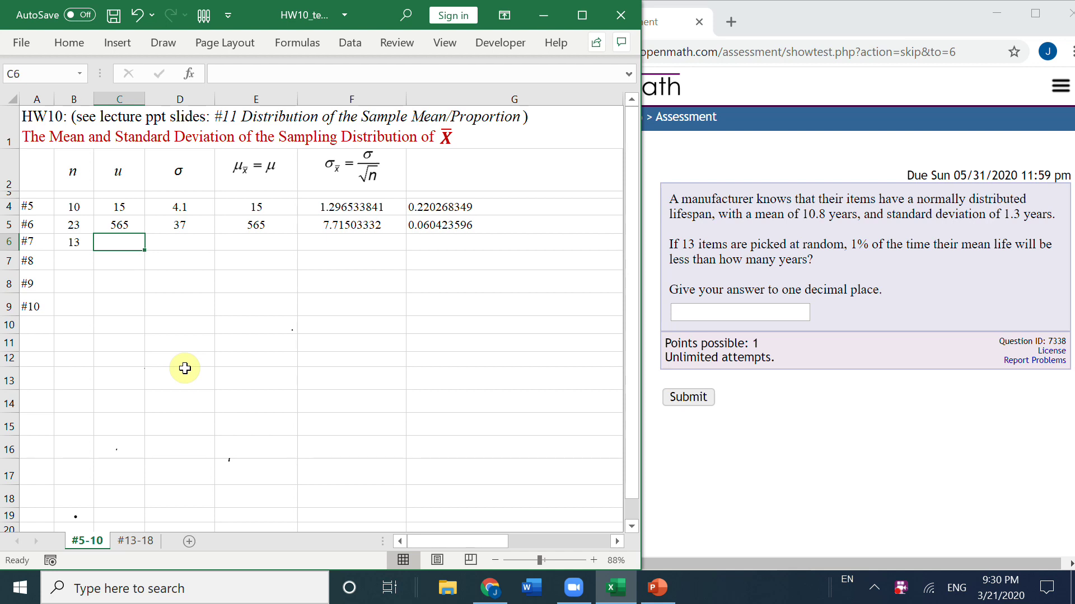
text(10.8)
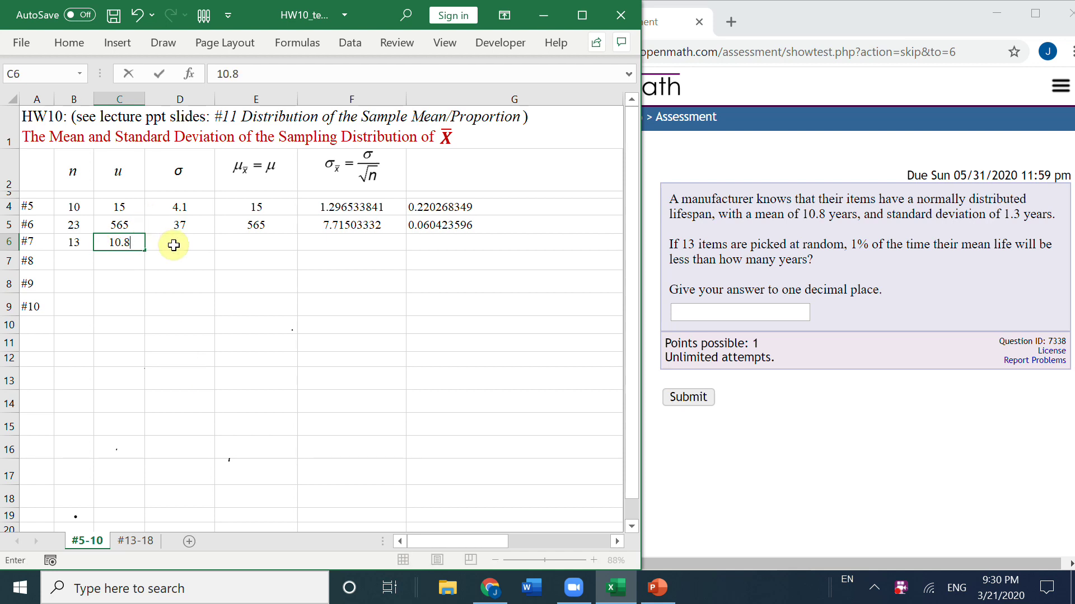
click(173, 245)
text(1.3)
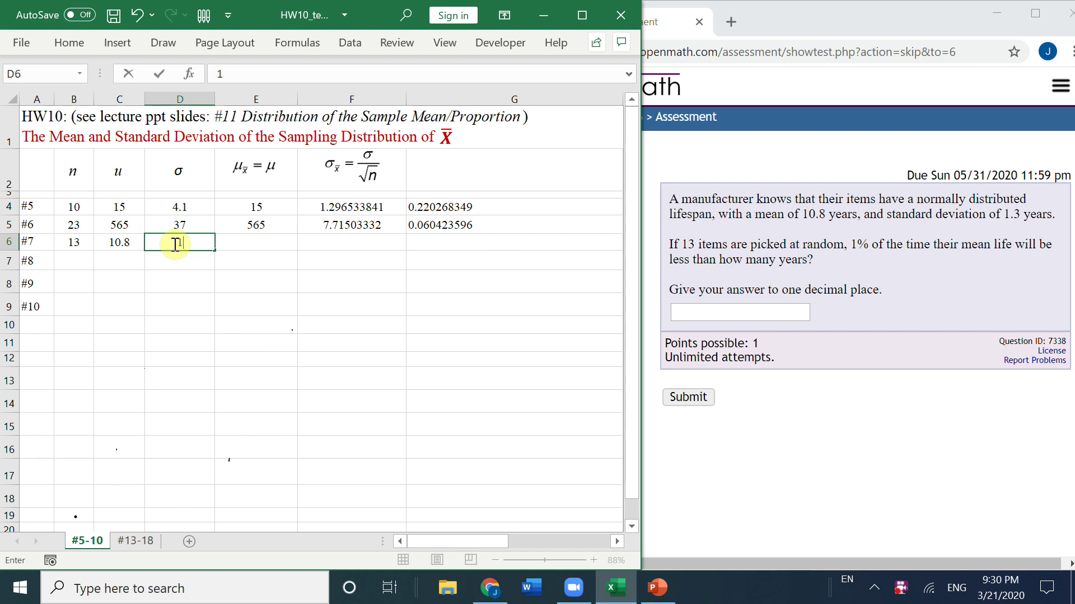
Fill the sample mean and standard deviation formulas from E5 and F5 down into row #7.
click(258, 247)
click(291, 226)
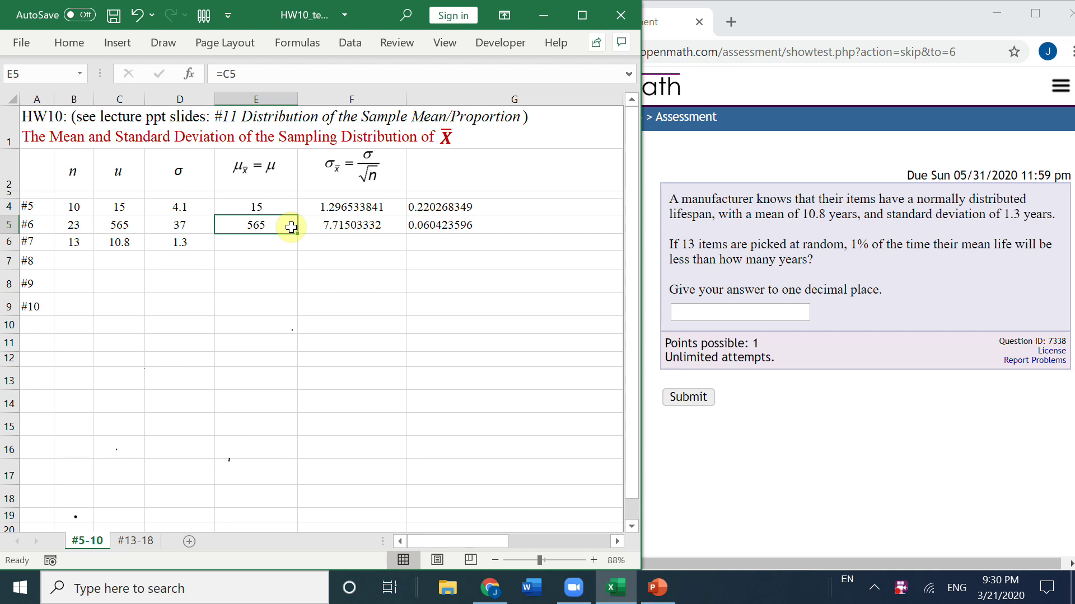
drag(295, 232, 298, 247)
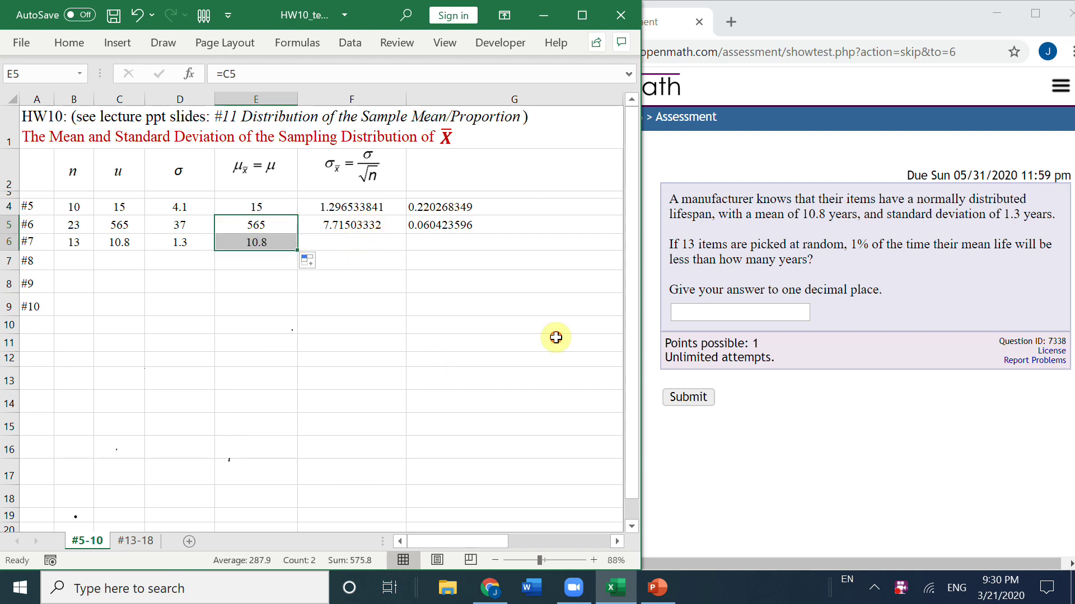
key(Right)
drag(406, 233, 365, 247)
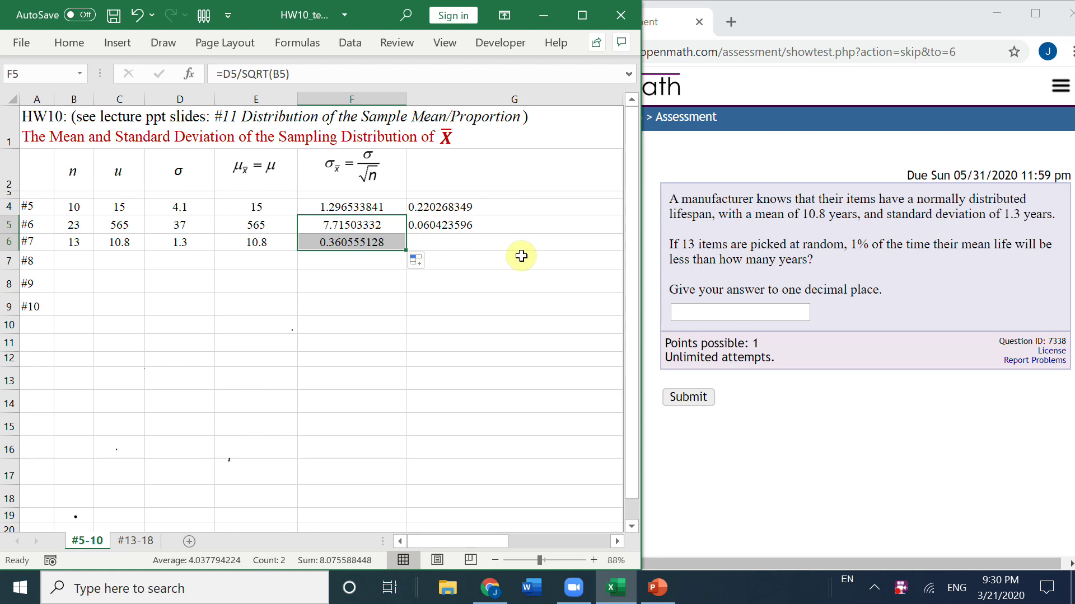
click(422, 244)
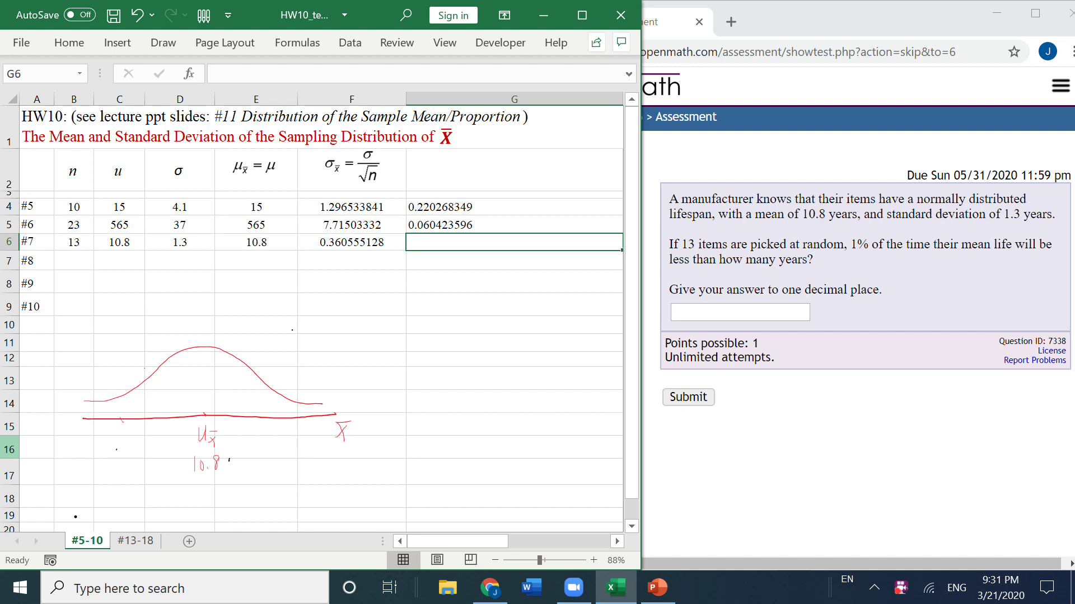
Mark the unknown cutoff with a question mark on the bell curve sketch, and hatch and label its lower tail 1% and 0.01.
drag(120, 426, 123, 450)
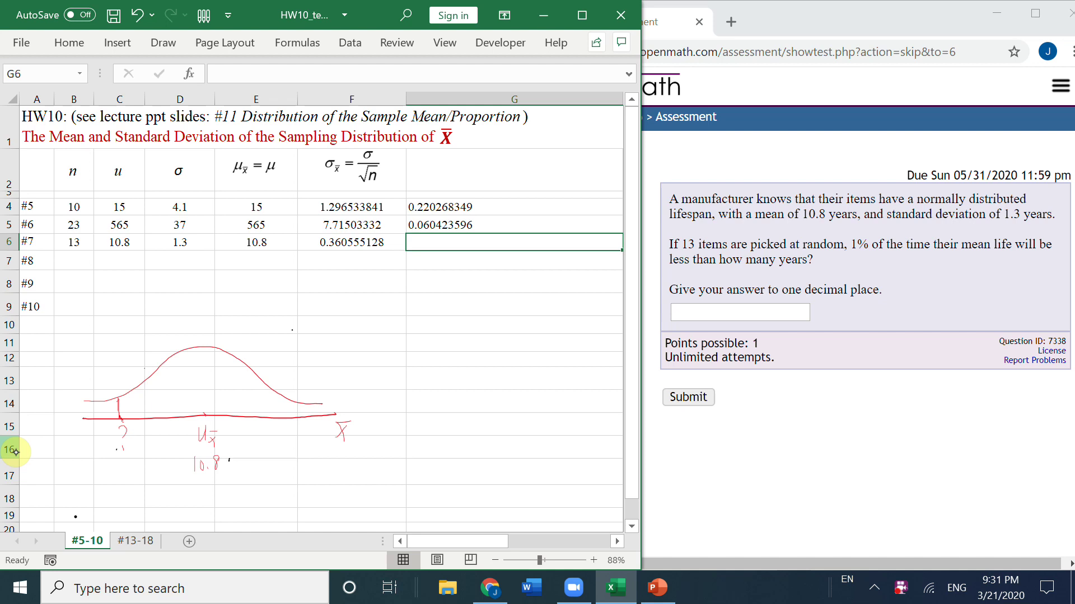
mouse_move(79, 404)
mouse_down()
mouse_move(112, 417)
mouse_move(107, 361)
mouse_up()
drag(103, 336, 112, 358)
drag(119, 354, 118, 358)
drag(156, 320, 155, 338)
Calculate the 1% cutoff for question 7 in G6 with =NORM.INV(0.01,E6,F6).
click(440, 244)
text(=)
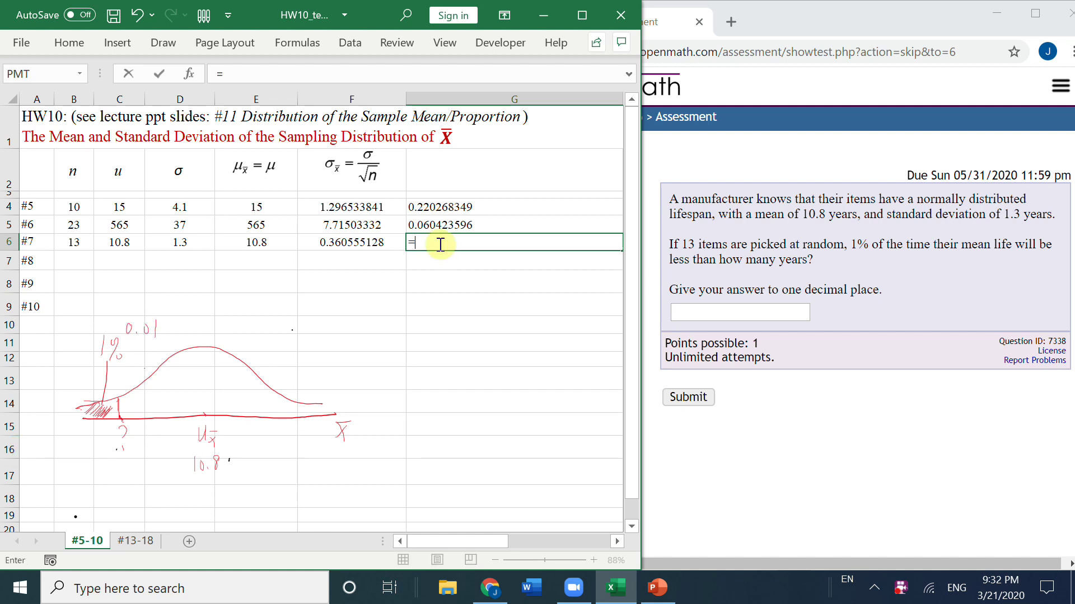
text(norm.inv)
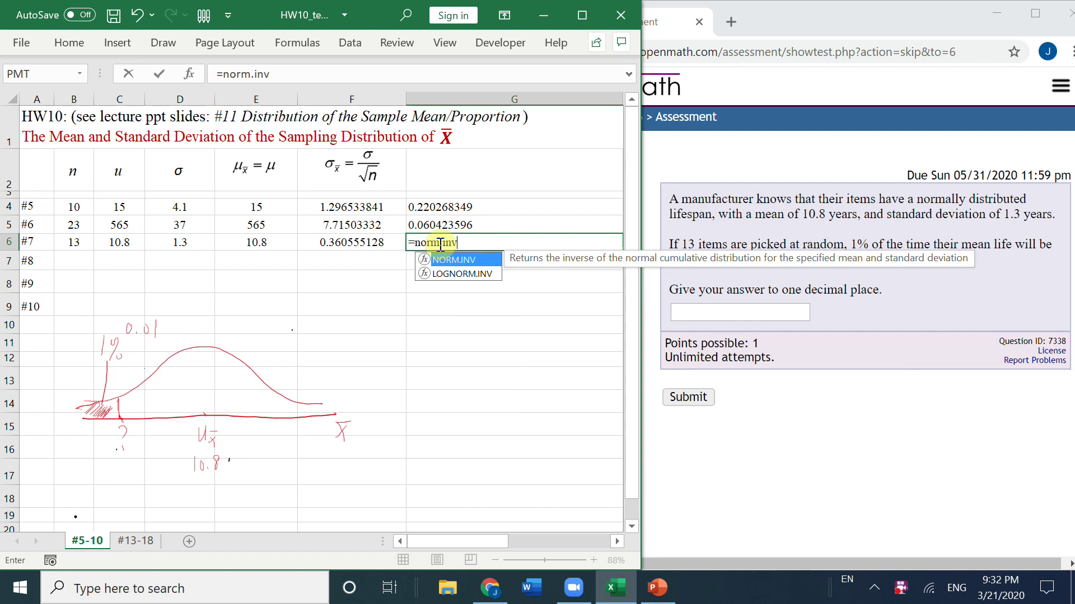
key(Tab)
text(0.01,)
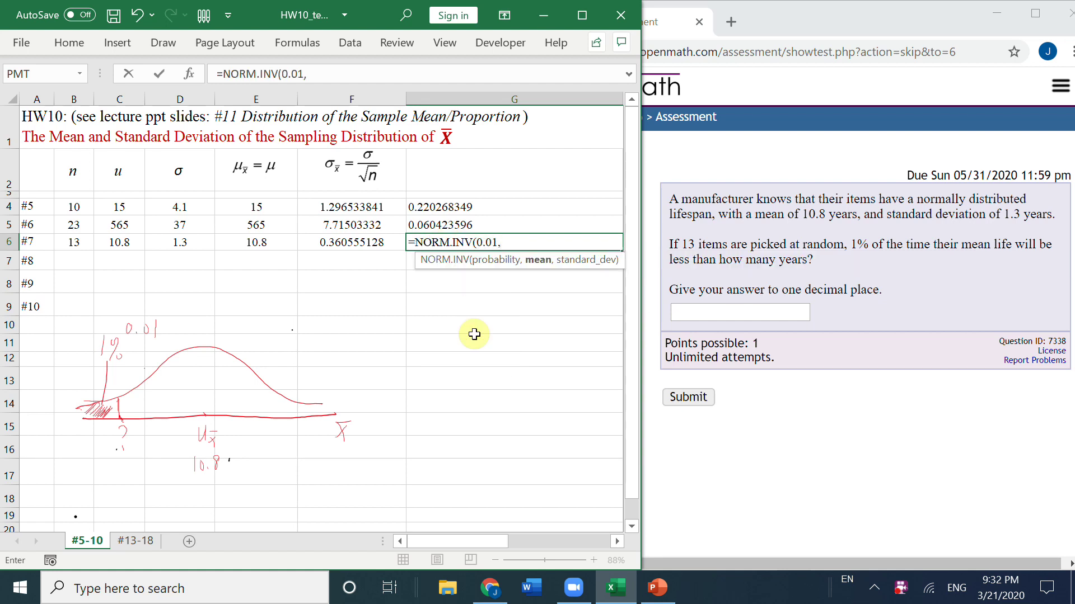
click(269, 242)
text(,)
key(Left)
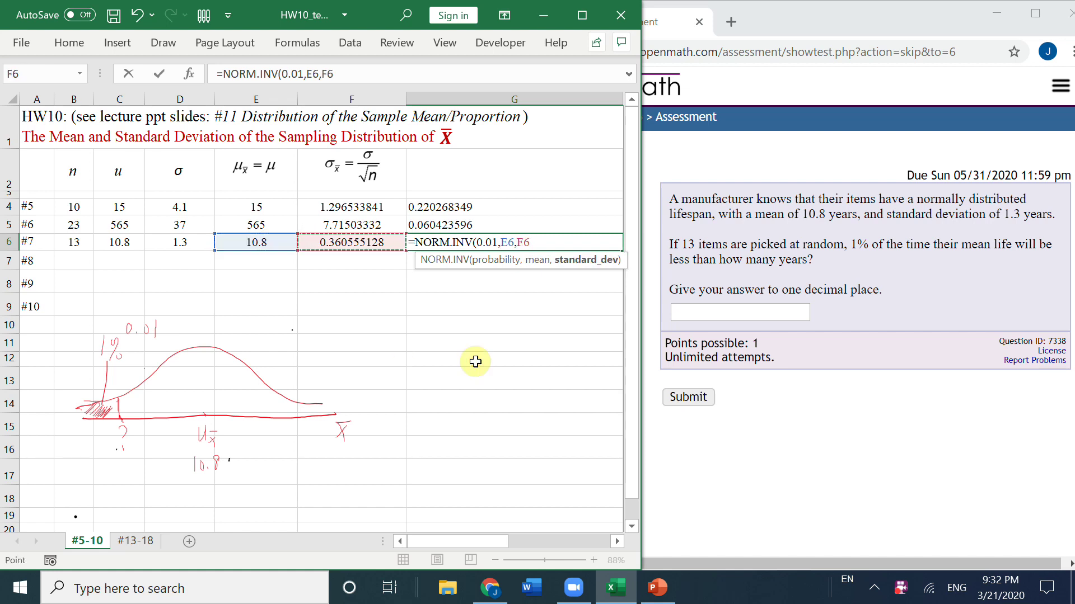
text())
key(Return)
Reduce the number format of the question 7 result in G6 to one decimal place.
click(484, 241)
key(ctrl+c)
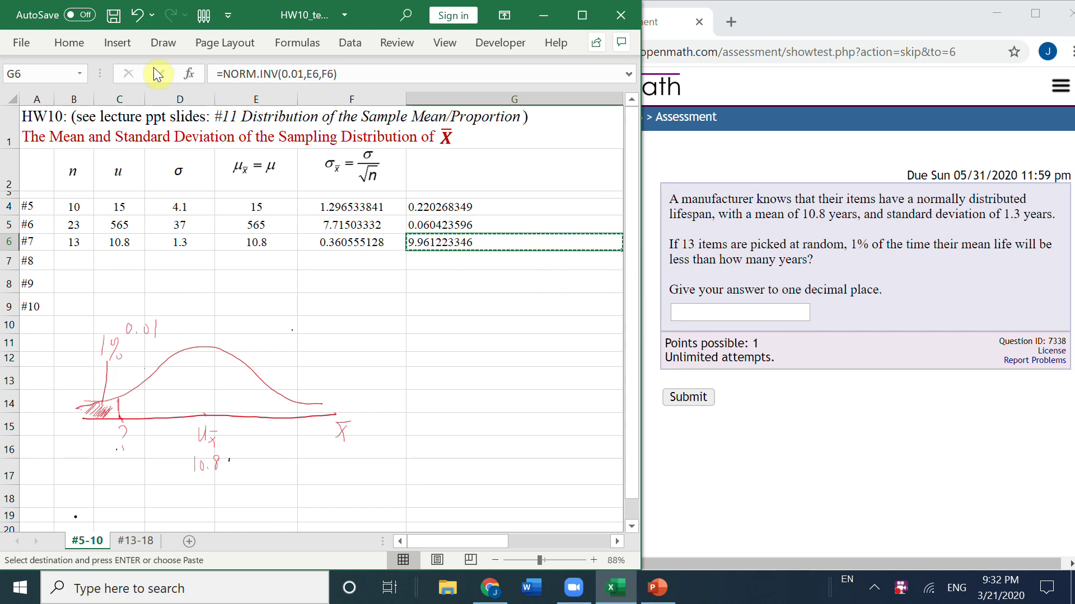
click(69, 43)
click(284, 84)
click(363, 179)
click(363, 179)
click(363, 180)
click(363, 179)
click(363, 180)
click(363, 179)
click(363, 180)
click(363, 180)
Enter 10.0 in the question 7 answer box and submit it.
click(774, 321)
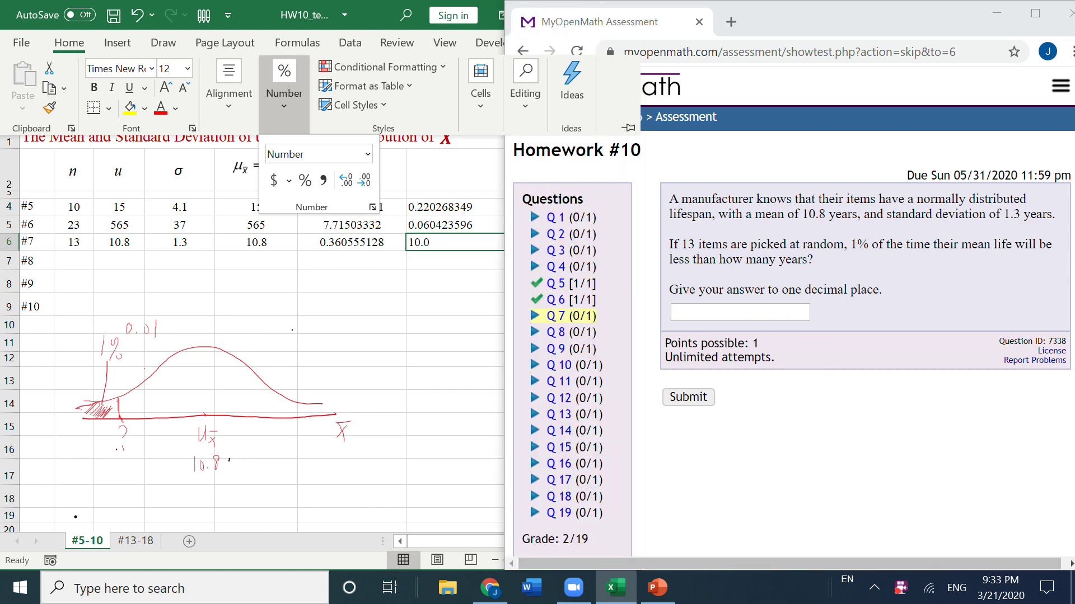
key(Return)
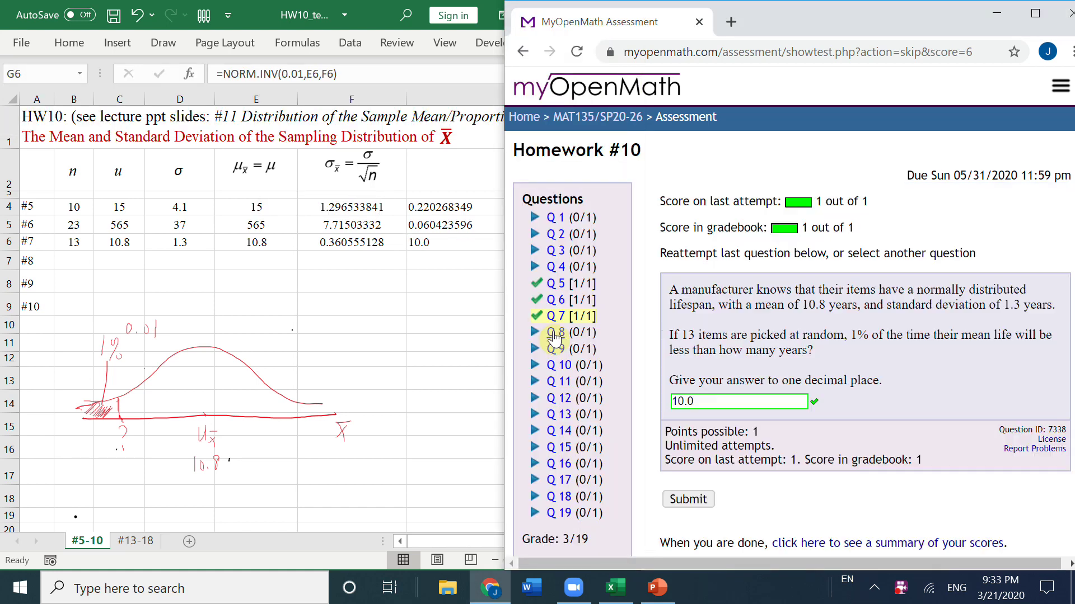
Open question 8 in MyOpenMath and enter its sample size 34, mean 282 and standard deviation 19 in B7:D7 of the Excel worksheet.
click(697, 333)
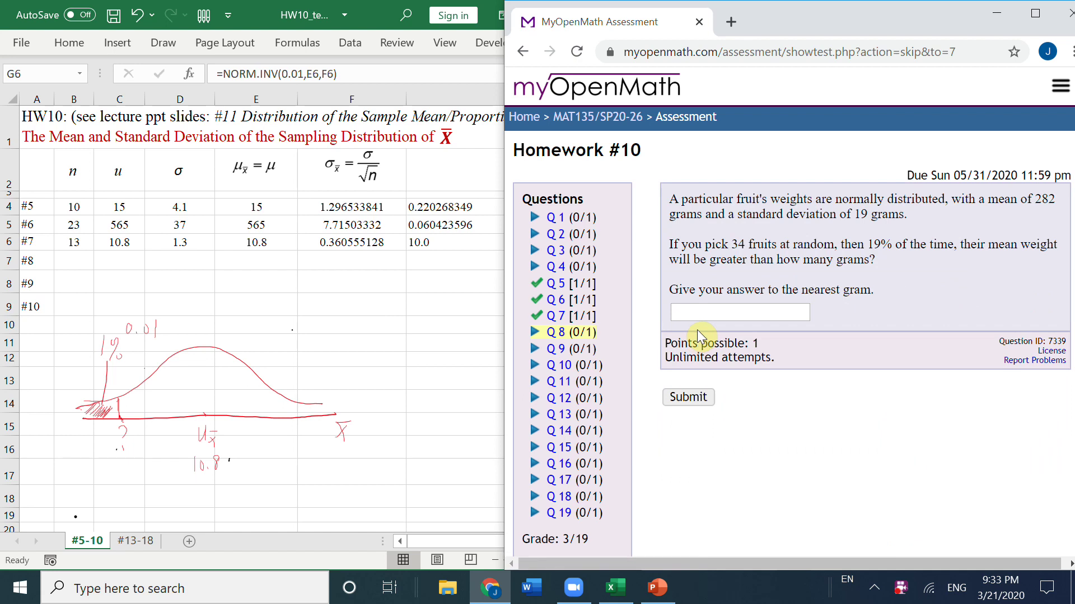
click(117, 260)
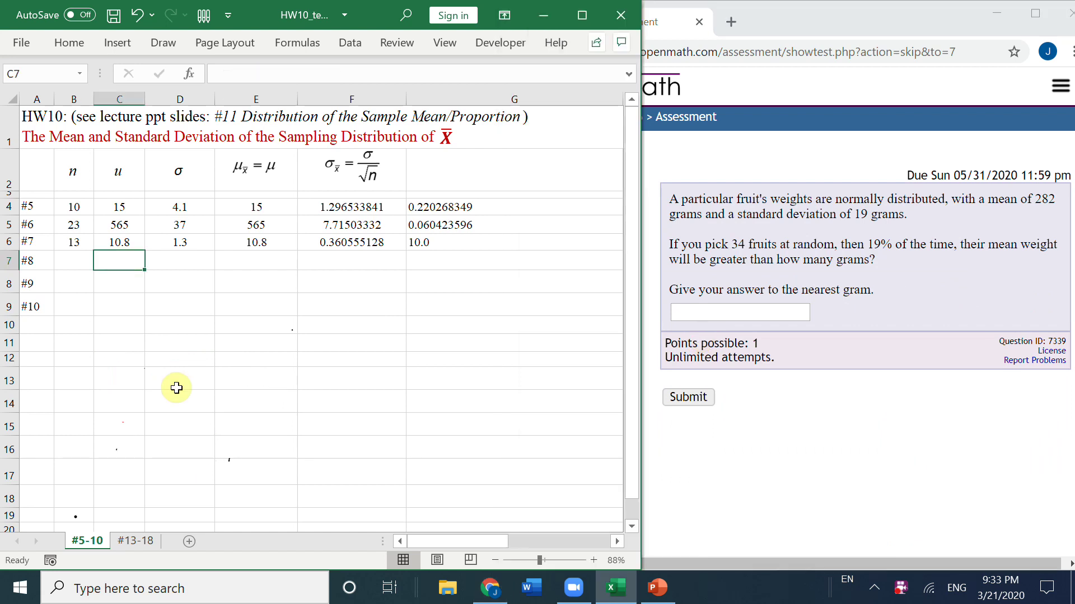
text(282)
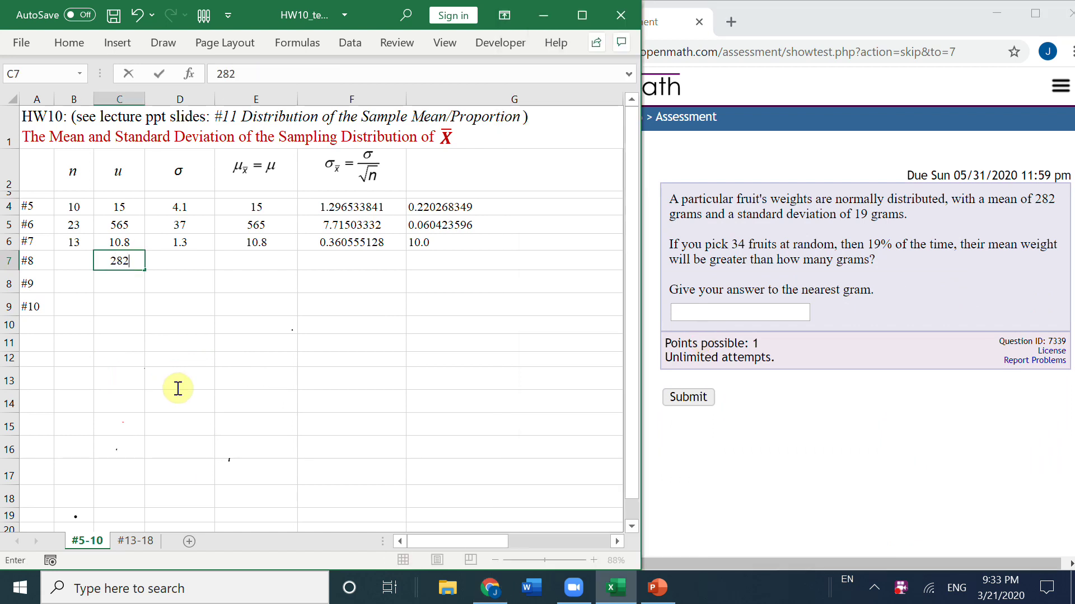
click(149, 267)
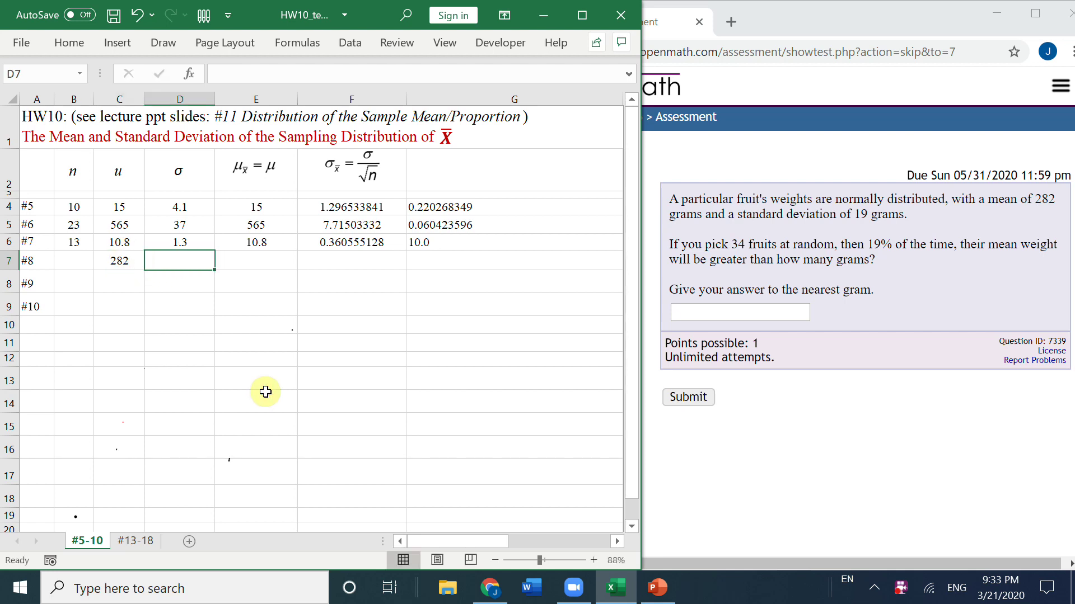
text(19)
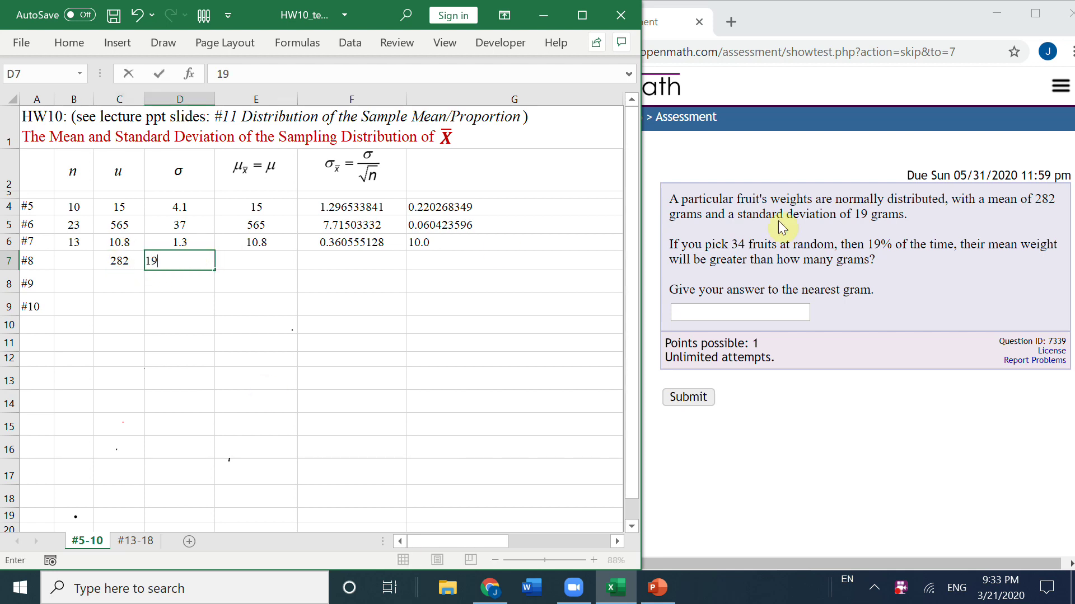
key(Left)
key(Left)
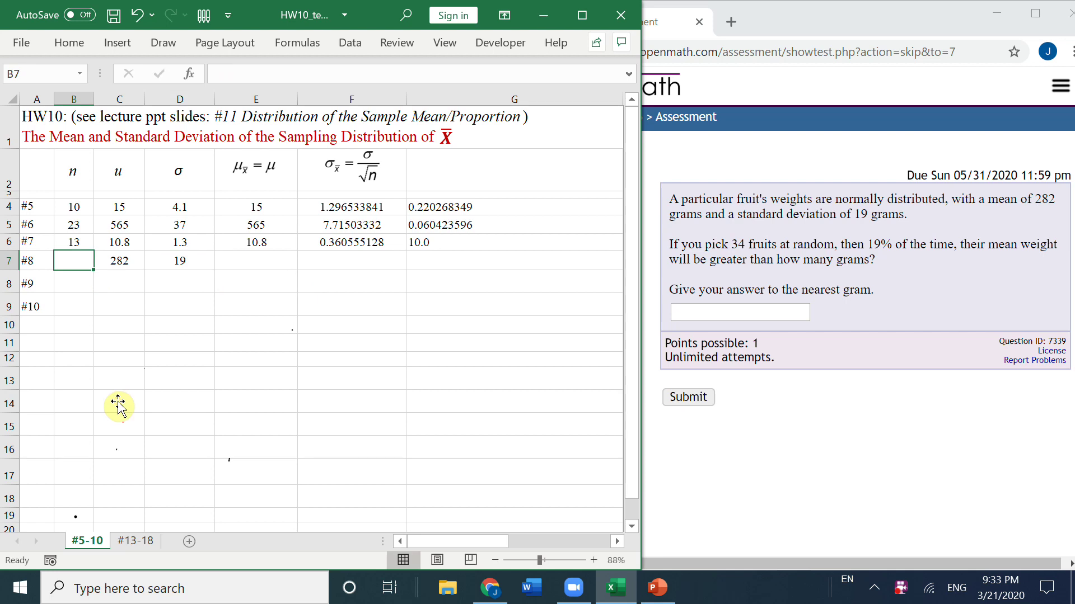
text(34)
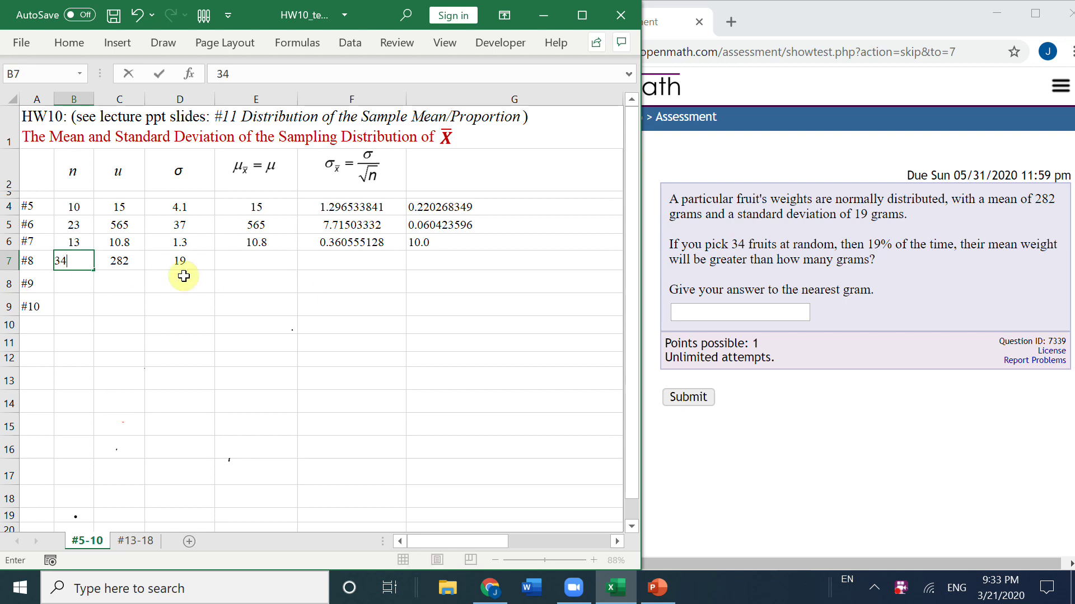
key(ctrl+Return)
Fill the sampling mean and standard error formulas from E6 and F6 down into row 7 for question 8.
click(254, 262)
key(Up)
drag(294, 267, 294, 267)
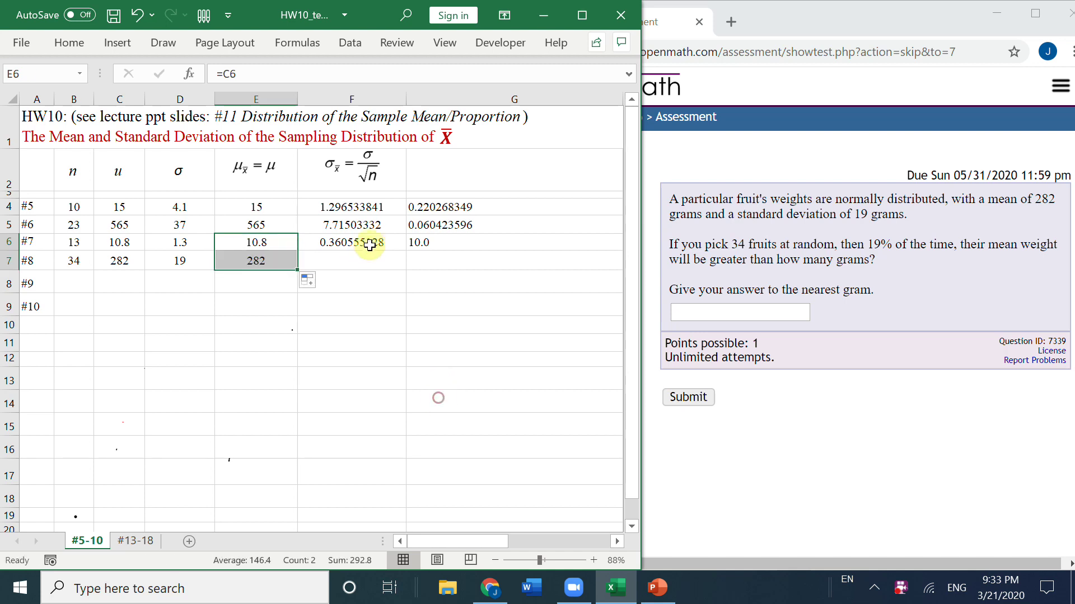
click(366, 247)
drag(405, 251, 473, 269)
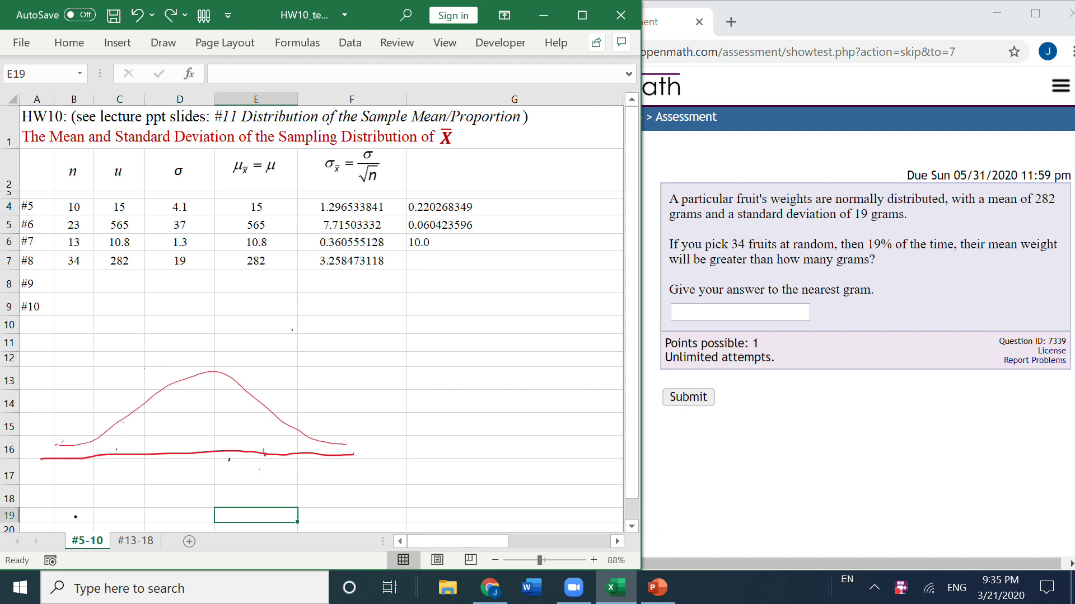
Mark the unknown cutoff with a question mark on the question 8 bell curve, and hatch and label its upper tail 19%.
drag(259, 470, 264, 478)
drag(267, 413, 266, 425)
drag(298, 440, 312, 418)
drag(319, 404, 317, 419)
drag(331, 404, 326, 419)
drag(347, 402, 339, 418)
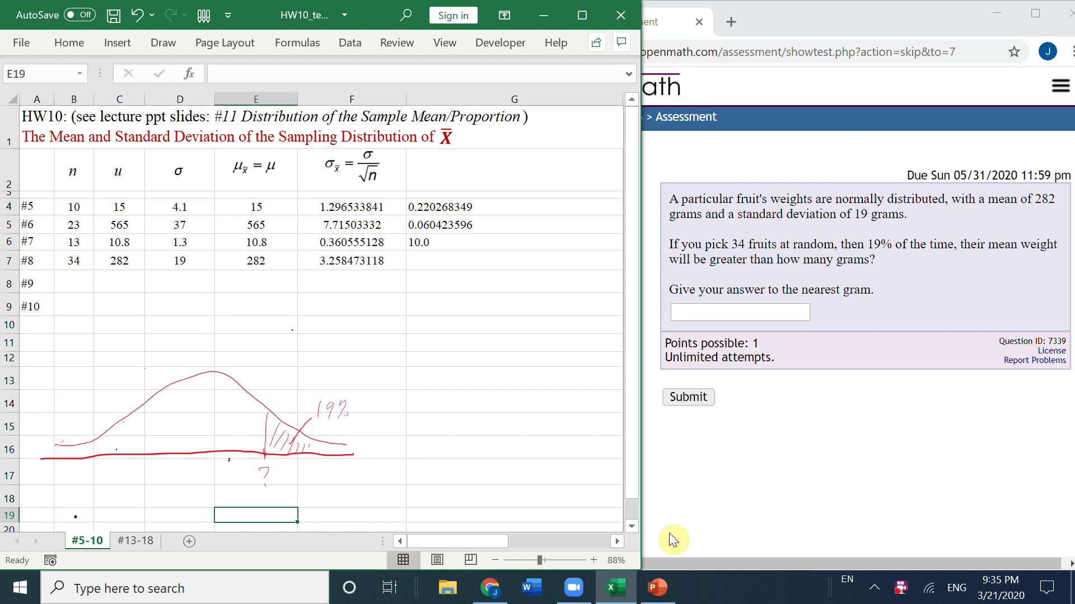
Hatch the area below the cutoff on the question 8 bell curve and label it 1-0.19 = 0.81.
drag(106, 440, 147, 453)
drag(138, 419, 188, 446)
drag(173, 411, 225, 443)
mouse_move(194, 399)
mouse_down()
mouse_move(241, 439)
mouse_move(252, 428)
mouse_up()
drag(227, 390, 254, 417)
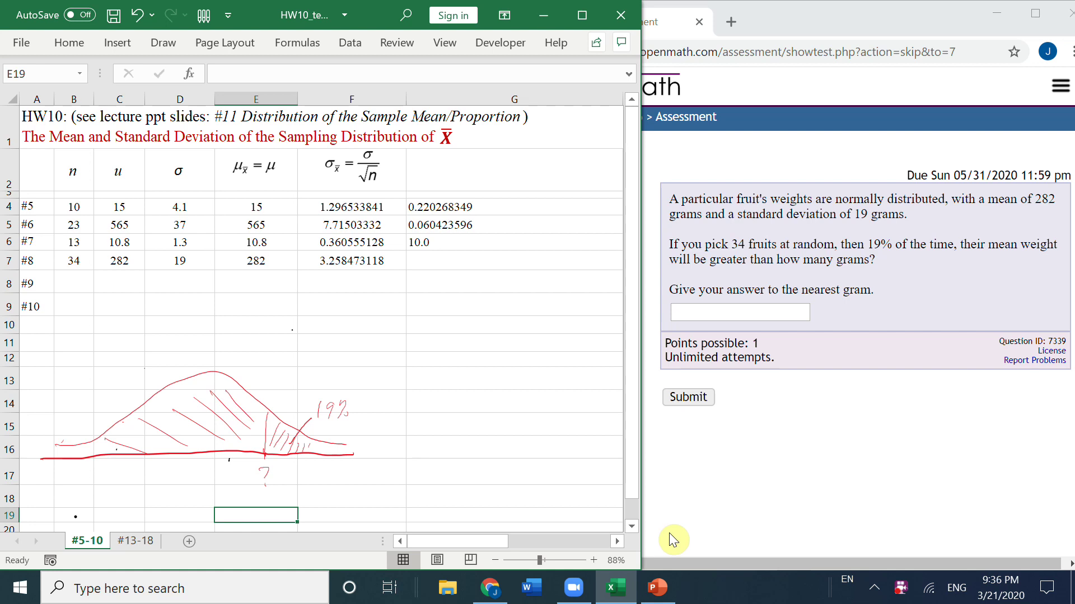
drag(194, 392, 229, 352)
drag(230, 344, 241, 345)
click(324, 353)
drag(315, 344, 344, 358)
Calculate the question 8 cutoff in G7 with =NORM.INV(0.81,E7,F7).
click(429, 262)
text(=)
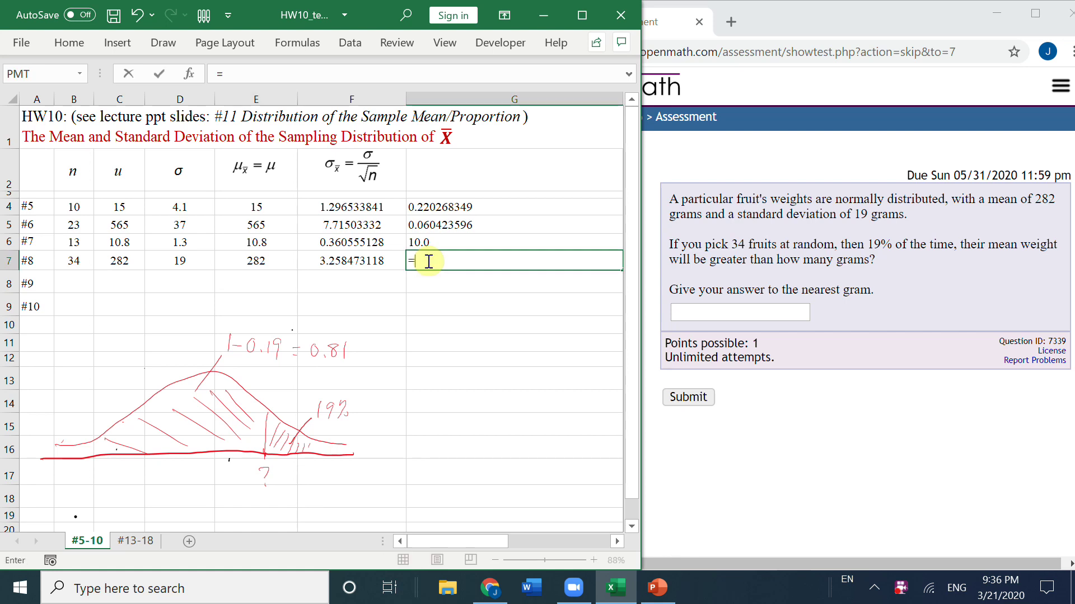
text(norm)
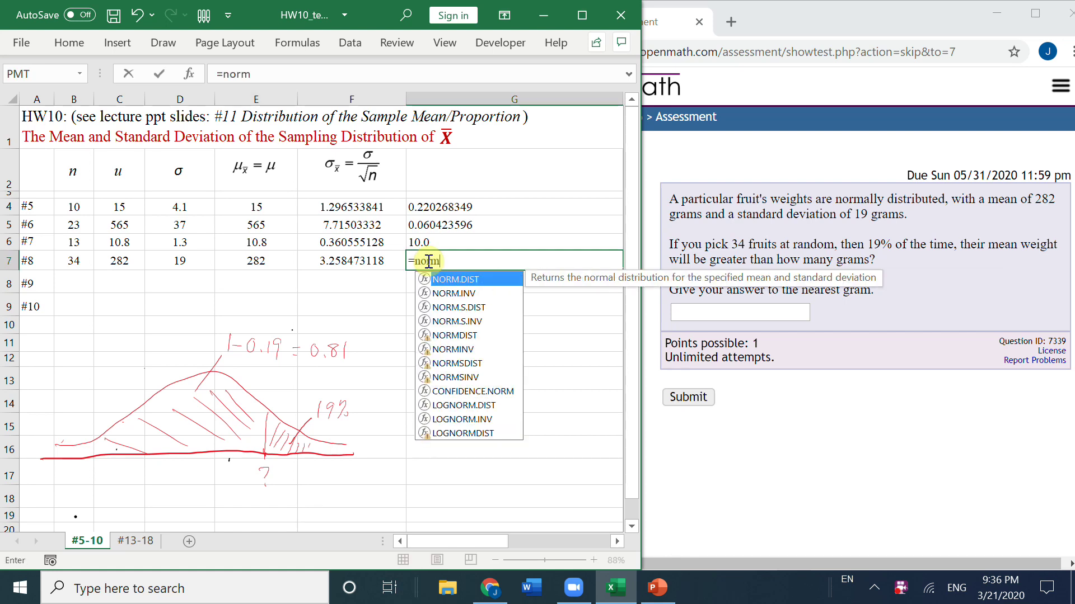
text(.)
key(Down)
key(Tab)
text(0.8)
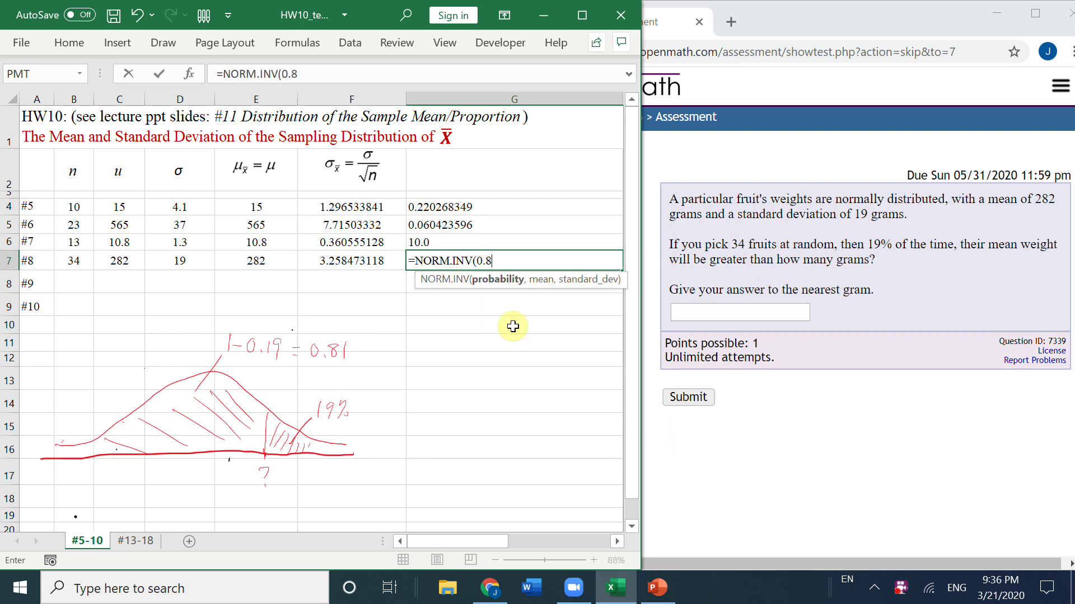
text(1,)
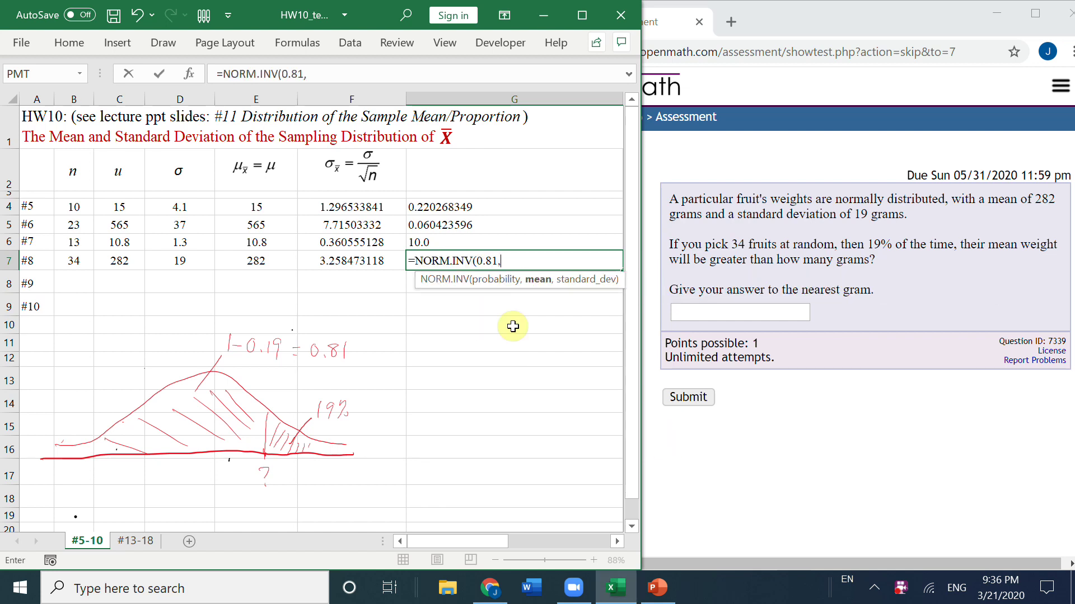
click(280, 263)
click(371, 261)
key(Return)
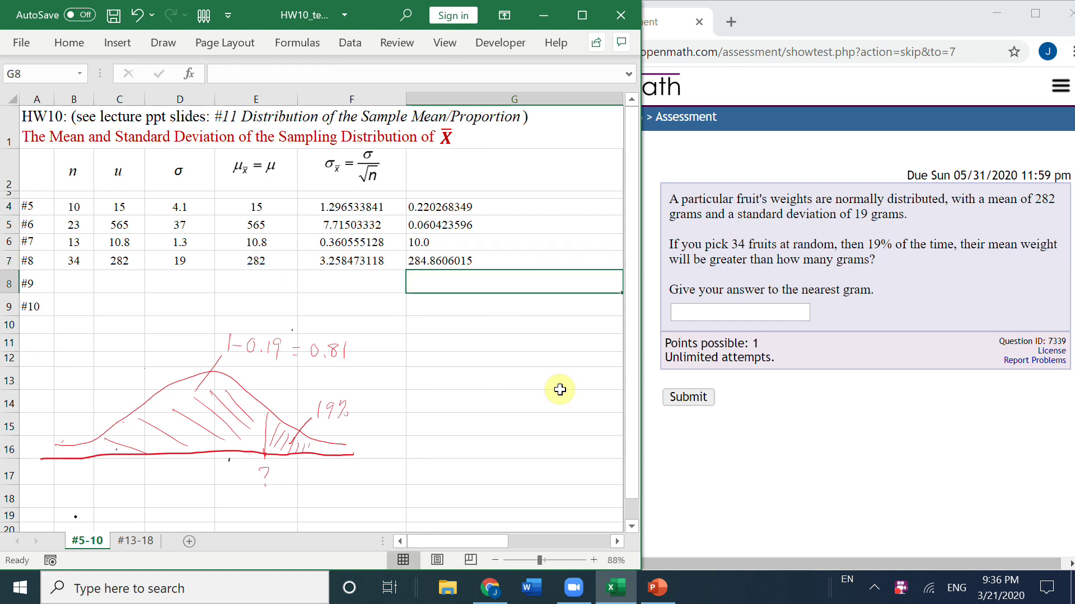
Select the question 8 result in G7, and activate the question 8 answer box in MyOpenMath.
right_click(421, 262)
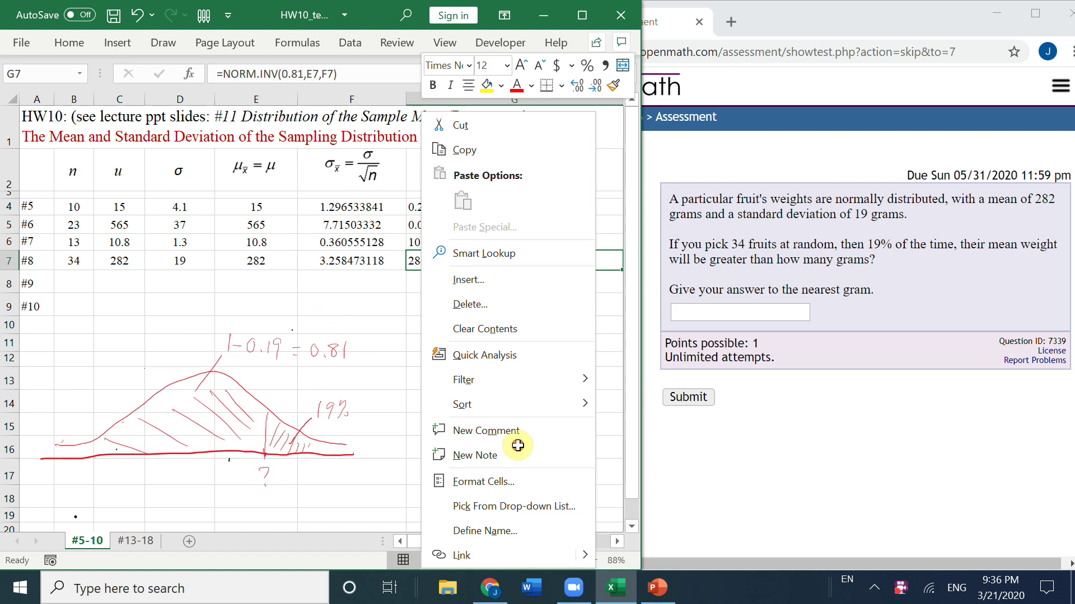
click(470, 274)
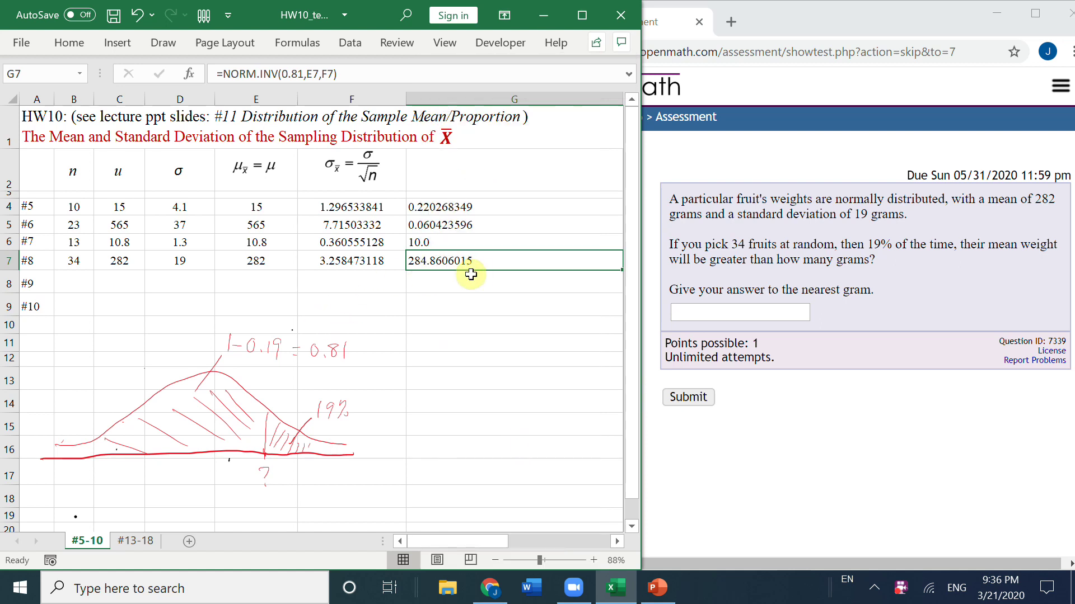
click(724, 311)
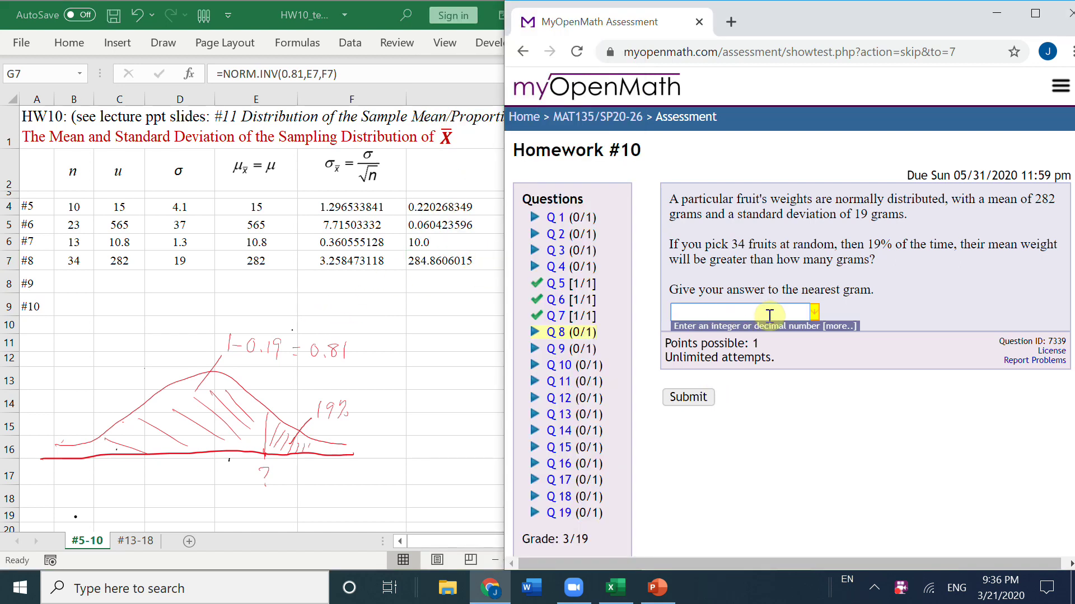
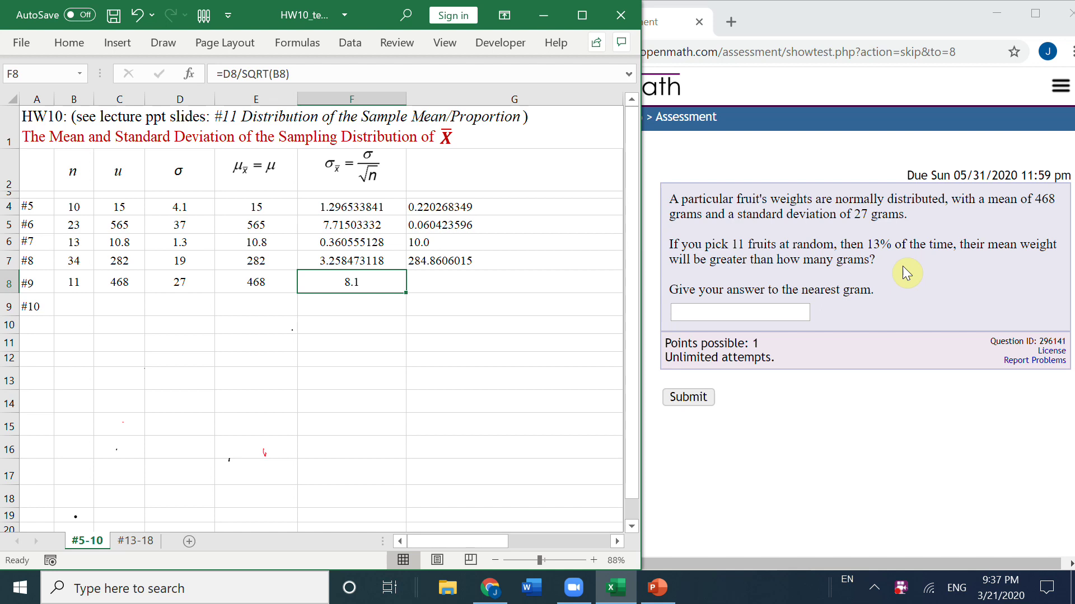
Sketch a bell curve for question 9 in Excel with a cutoff line marked by a question mark, and hatch and label its upper tail 13%.
mouse_move(90, 448)
mouse_down()
mouse_move(409, 444)
mouse_move(388, 439)
mouse_up()
drag(287, 400, 285, 426)
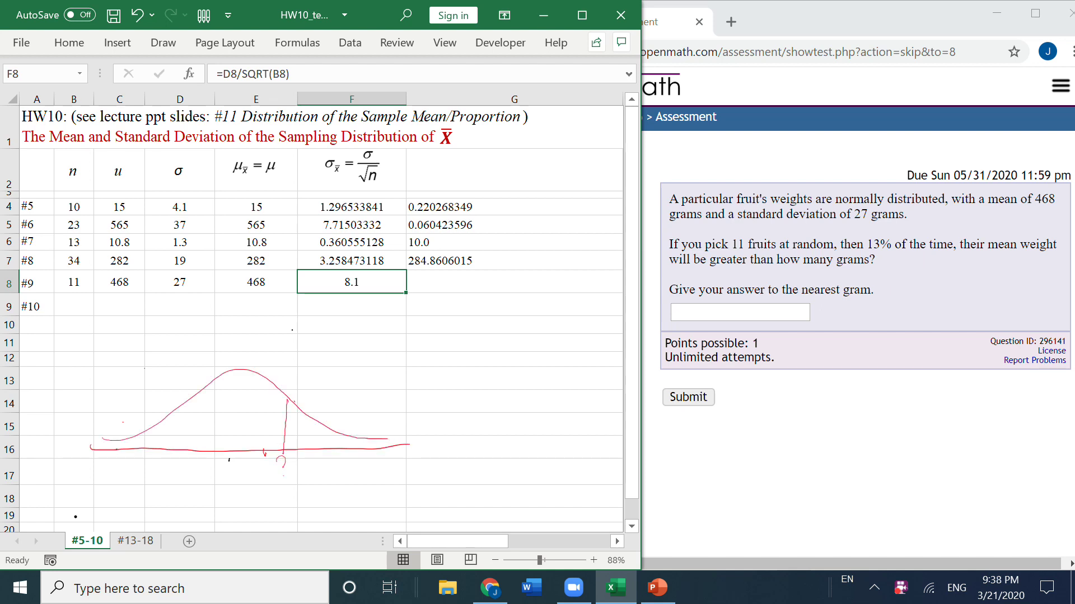
drag(305, 414, 291, 435)
drag(312, 428, 301, 449)
drag(324, 436, 319, 440)
drag(326, 407, 302, 423)
drag(365, 384, 359, 406)
Hatch the area below the cutoff on the question 9 bell curve and label it 1-13% = 0.87.
mouse_move(191, 410)
mouse_down()
mouse_move(229, 438)
mouse_move(268, 419)
mouse_up()
drag(243, 386, 273, 407)
drag(179, 422, 209, 442)
mouse_move(162, 429)
mouse_down()
mouse_move(182, 454)
mouse_move(173, 448)
mouse_move(191, 446)
mouse_up()
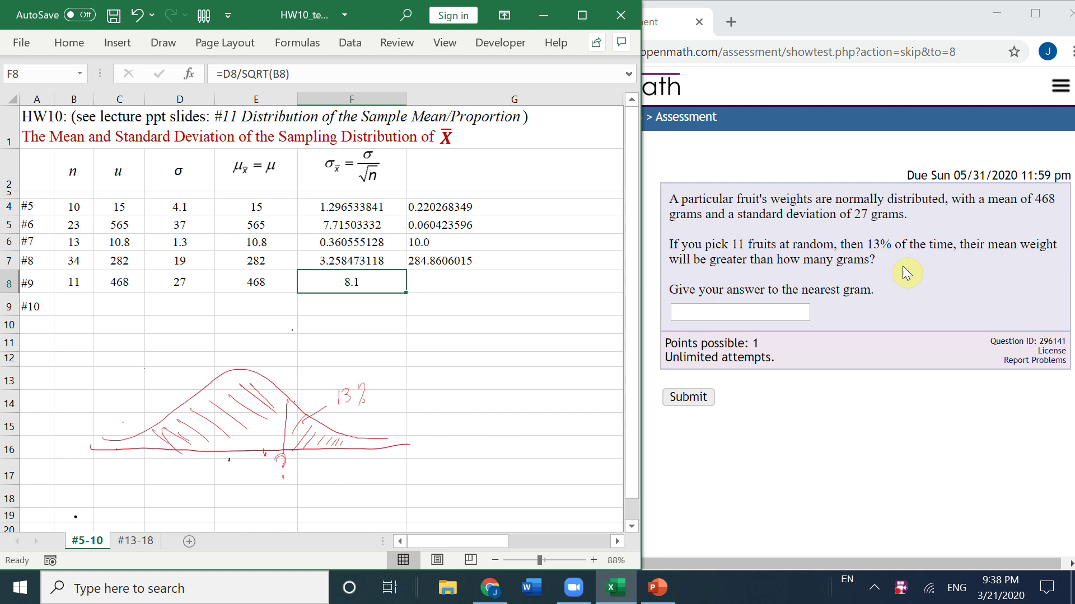
mouse_move(220, 345)
mouse_down()
mouse_move(219, 362)
mouse_move(231, 363)
mouse_up()
drag(300, 342, 305, 355)
Calculate the question 9 cutoff in G8 with =NORM.INV(1-0.13,E8,F8).
click(551, 286)
text(=)
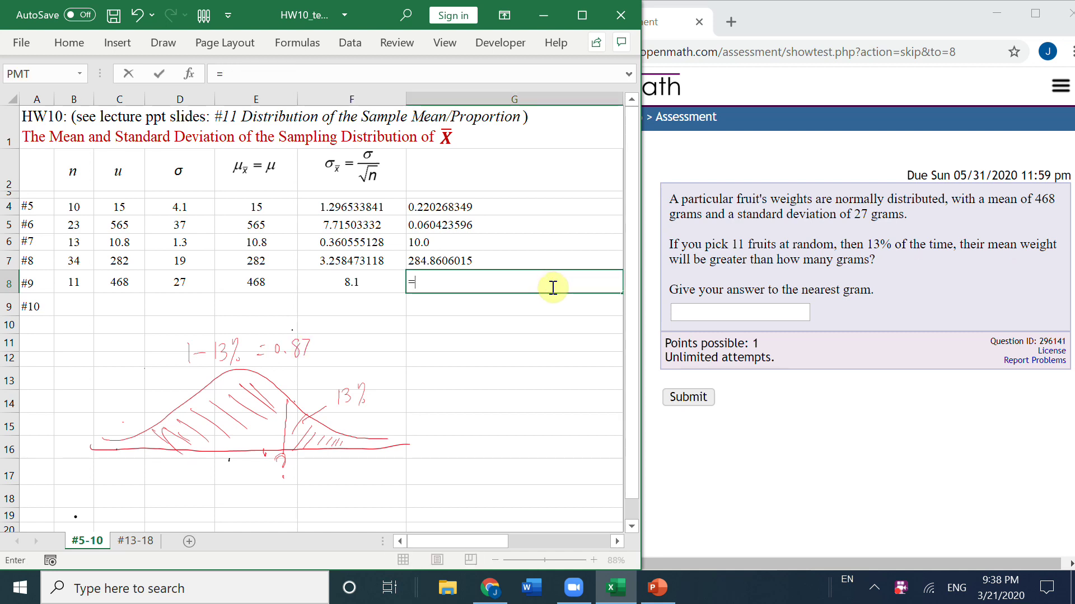
text(norm.inv)
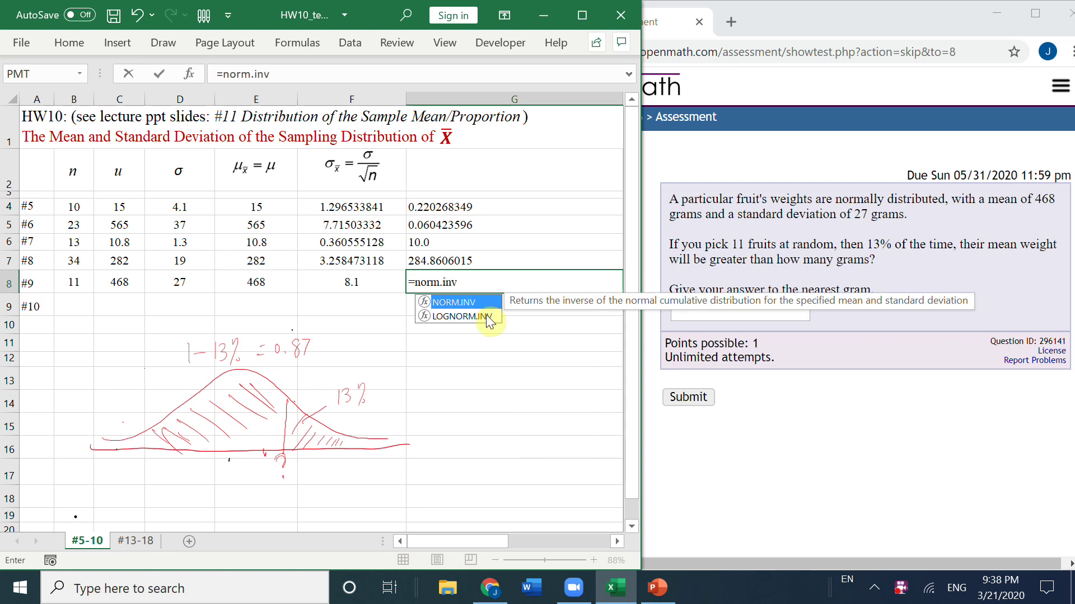
key(Tab)
text(1-0.13,)
click(256, 282)
text(,)
click(340, 284)
key(Return)
click(454, 281)
Enter 477 in the question 9 answer box in MyOpenMath and submit it.
click(716, 310)
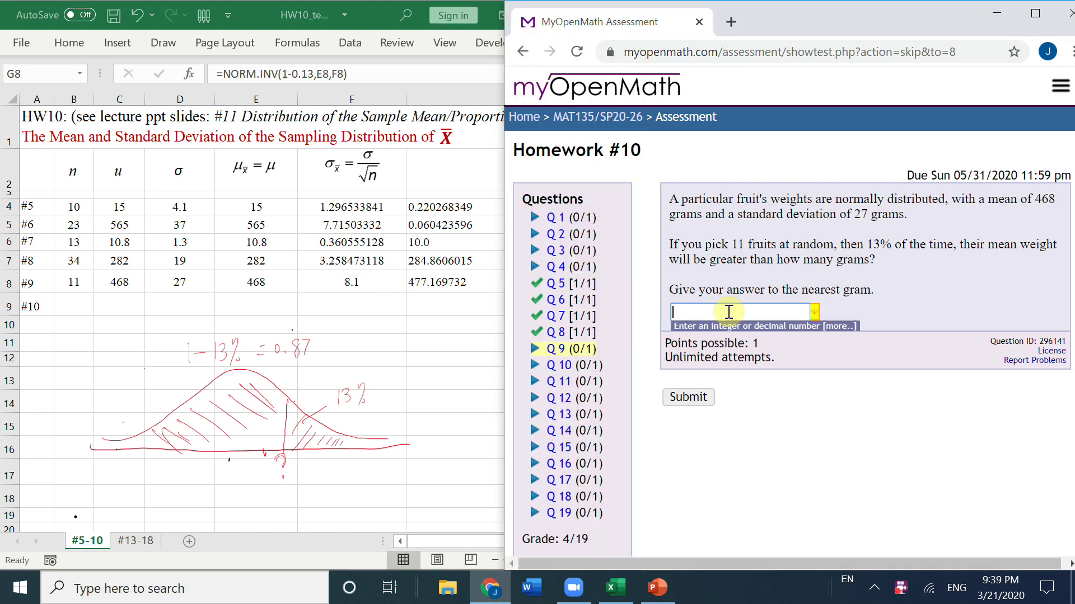
text(477)
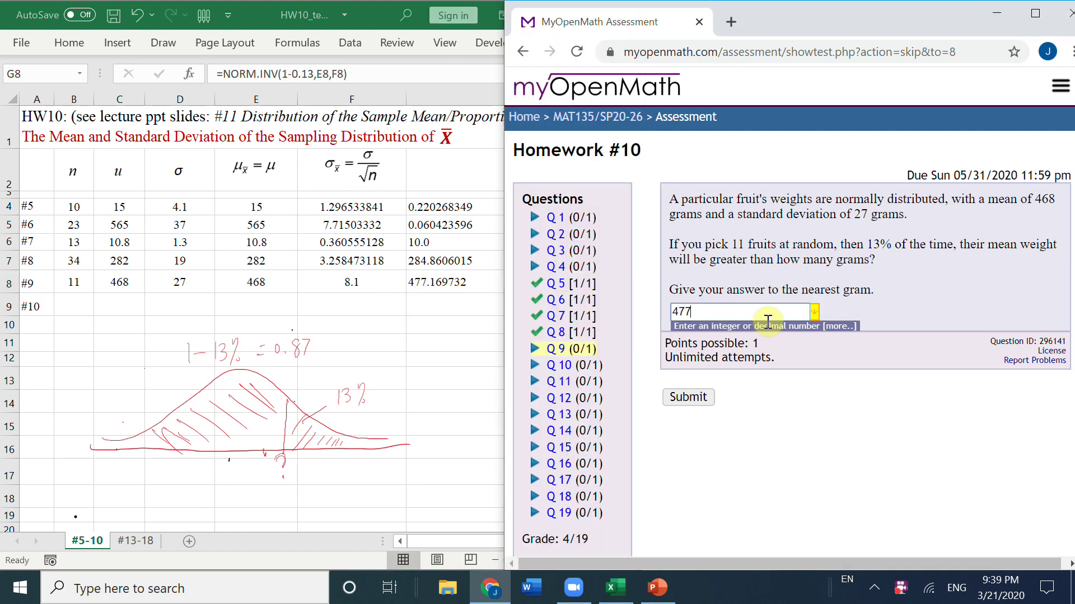
key(Return)
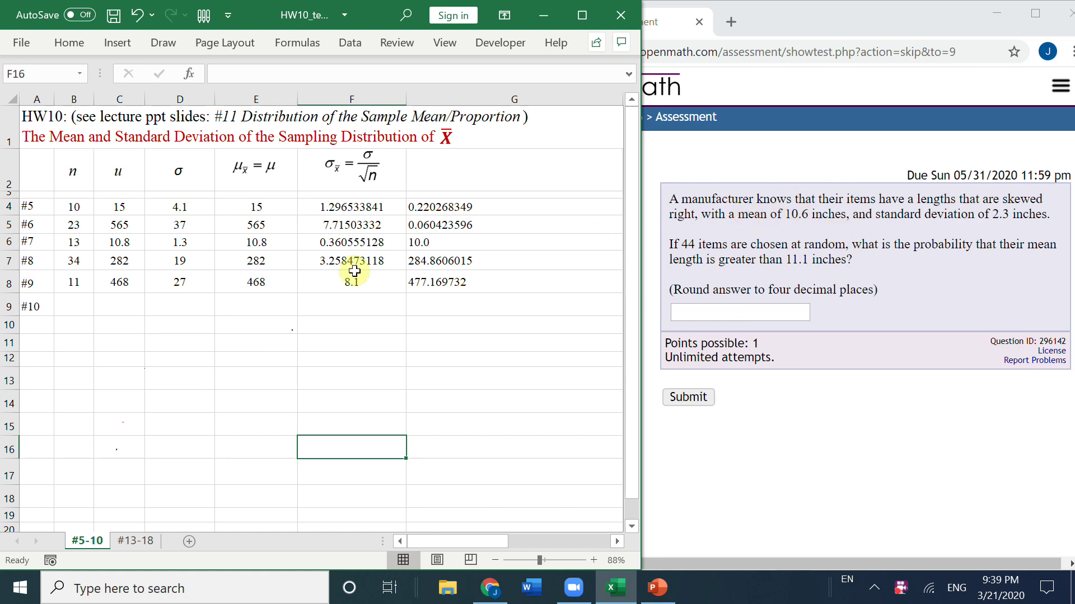
Enter question 10's sample size 44, mean 10.6 and standard deviation 2.3 in B9:D9 of the Excel worksheet.
click(119, 309)
text(10.6)
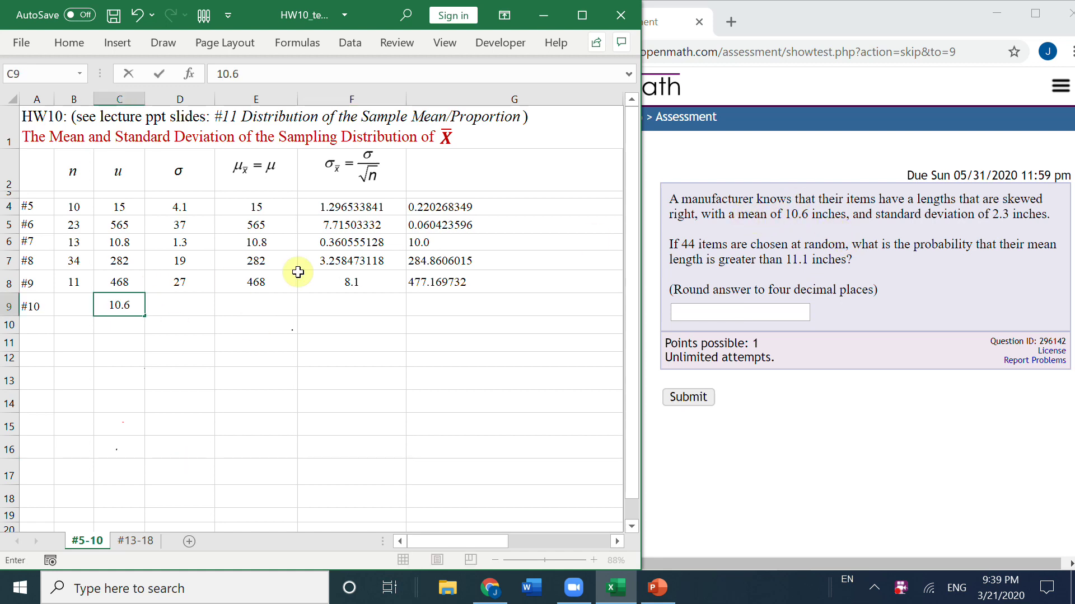
click(176, 304)
text(2.3)
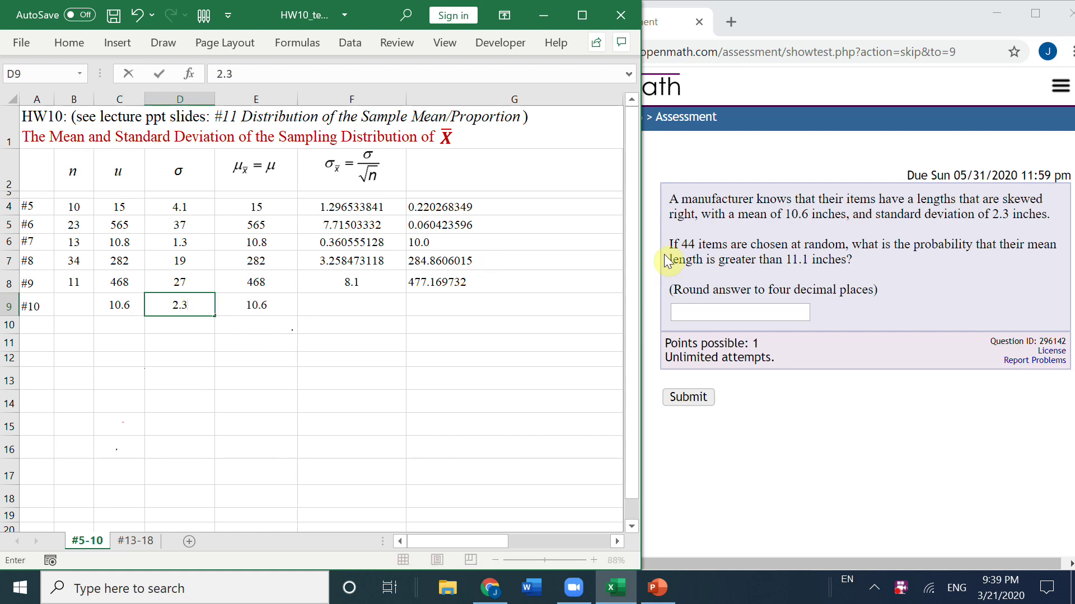
click(68, 307)
text(44)
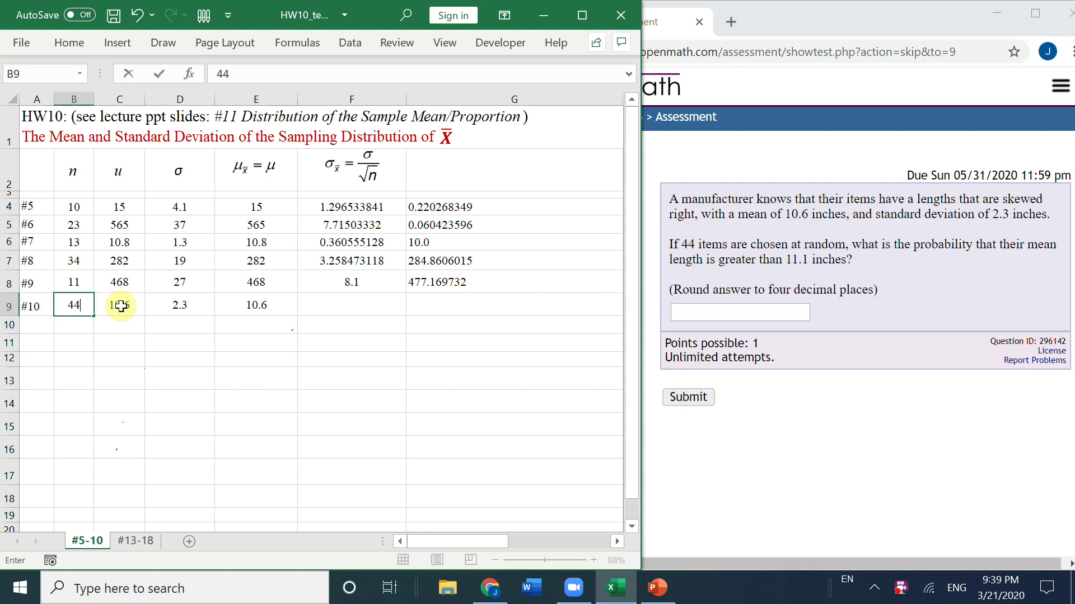
click(347, 307)
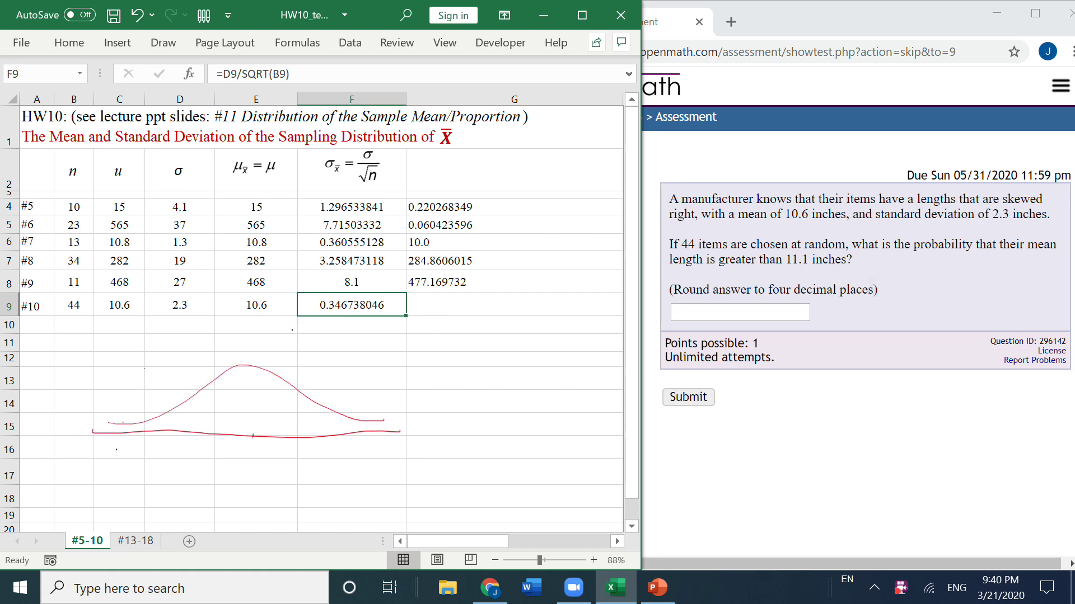
Label the mean 10.6 and the value 11.1 on the question 10 bell curve, and hatch the area above 11.1.
mouse_move(245, 444)
mouse_down()
mouse_move(262, 464)
mouse_move(237, 497)
mouse_move(248, 485)
mouse_up()
drag(322, 452, 322, 467)
drag(303, 402, 347, 434)
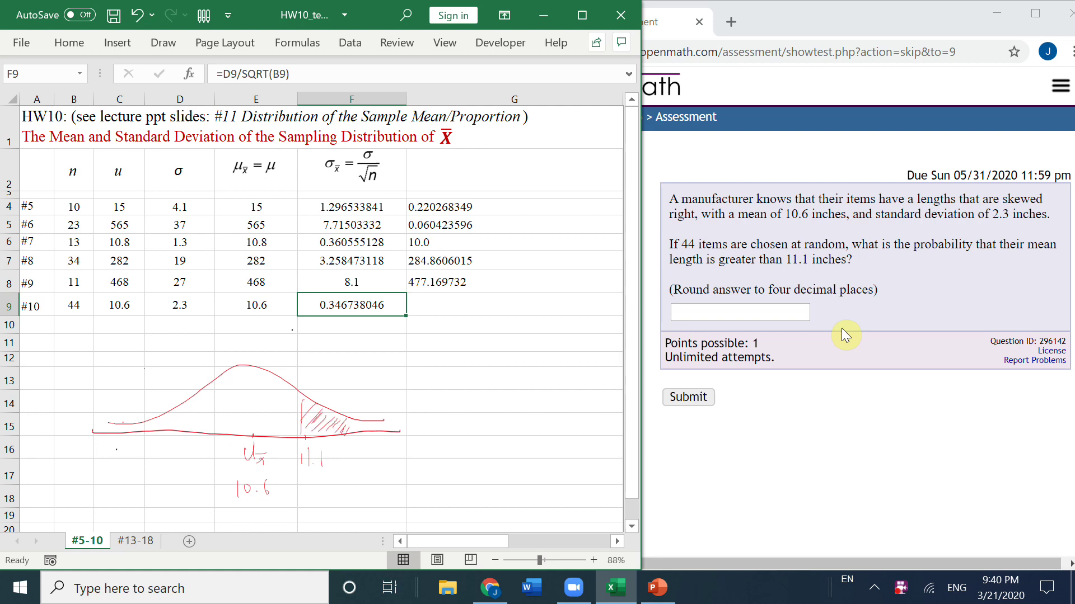
Hatch the area below 11.1 under the question 10 bell curve.
mouse_move(167, 416)
mouse_down()
mouse_move(199, 429)
mouse_move(209, 415)
mouse_move(260, 426)
mouse_up()
drag(226, 379, 273, 418)
mouse_move(240, 368)
mouse_down()
mouse_move(284, 411)
mouse_move(295, 408)
mouse_up()
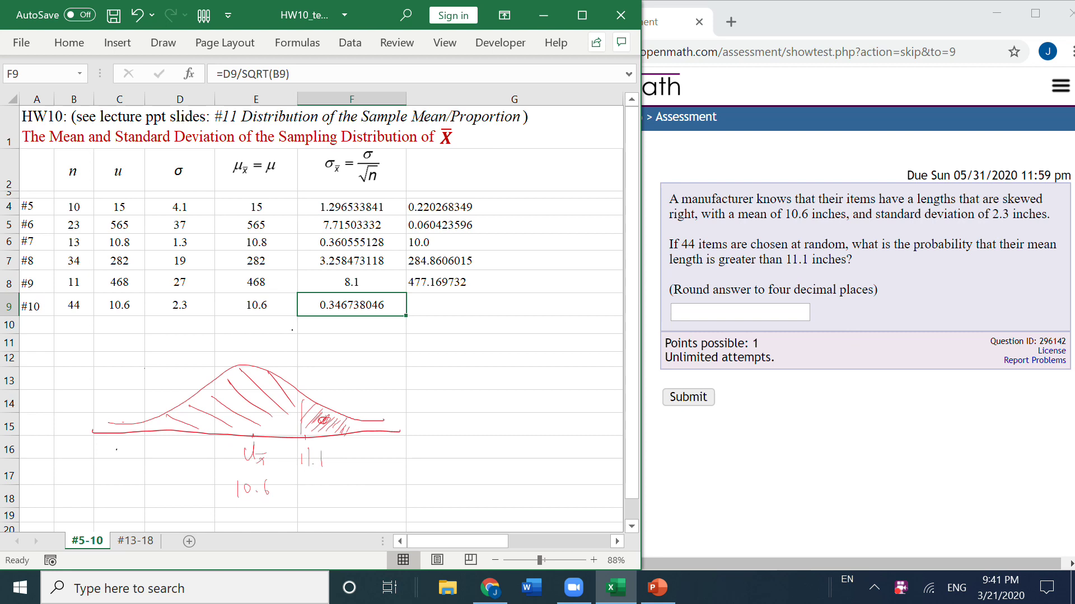
Calculate question 10's probability above 11.1 in G9 of the Excel worksheet with =1-NORM.DIST(11.1,E9,F9,TRUE).
click(455, 307)
text(=1)
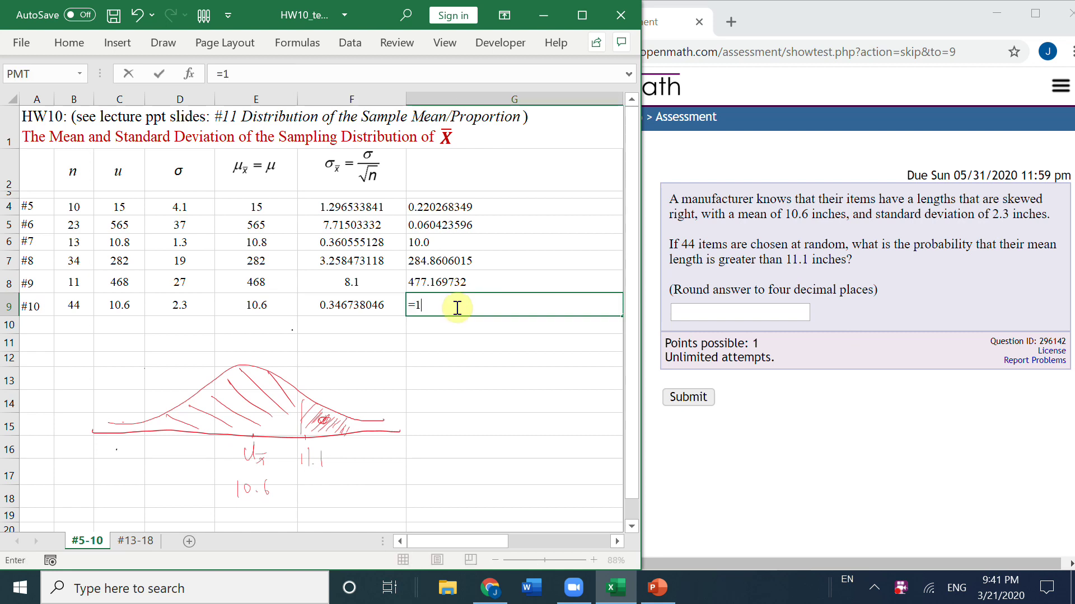
text(-norm.dist)
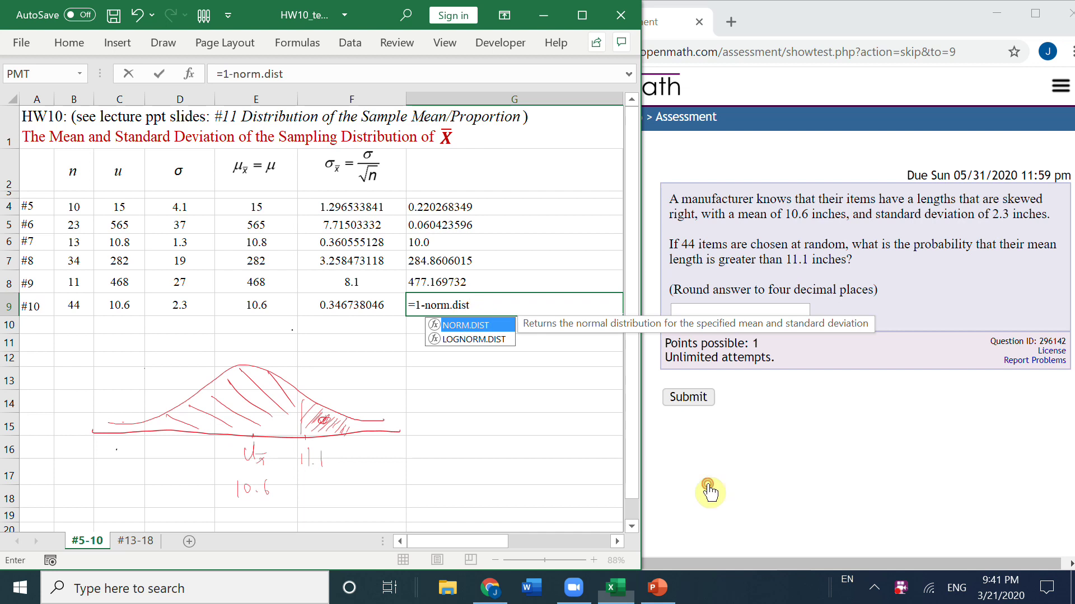
key(Tab)
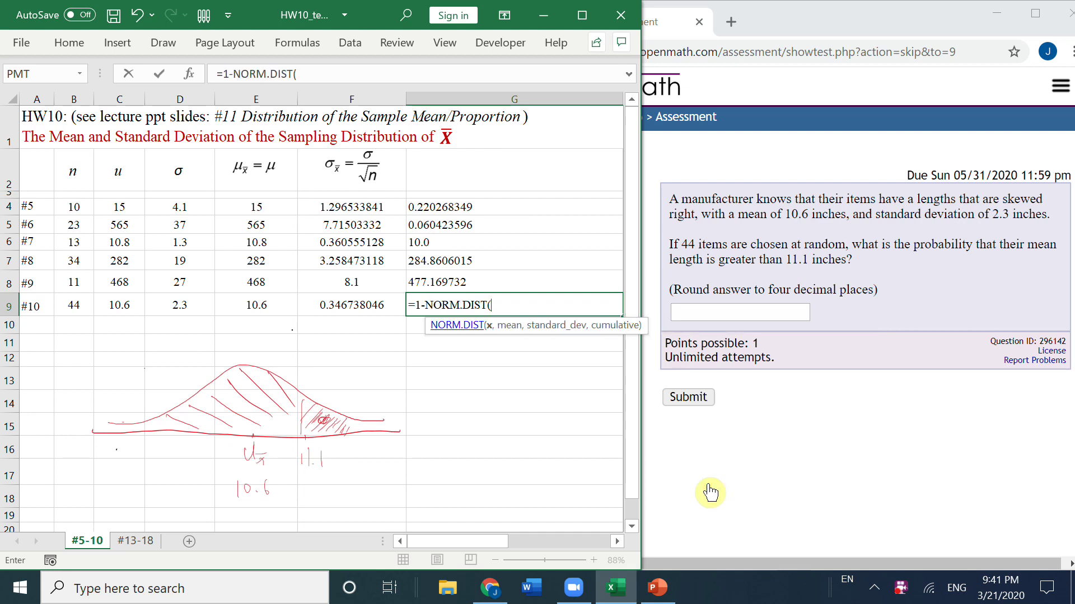
text(1)
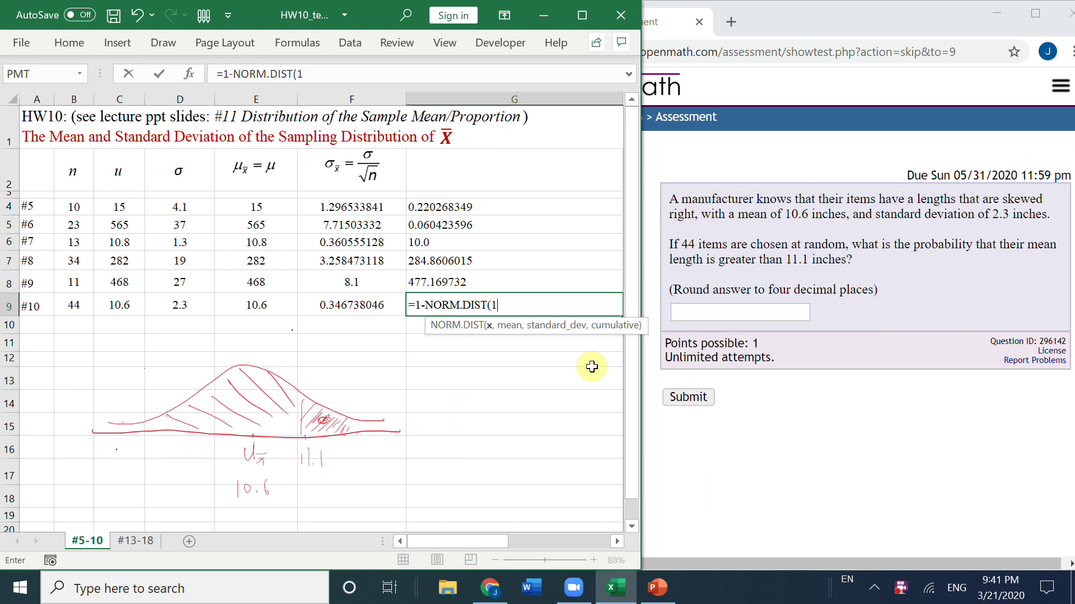
text(1.1,)
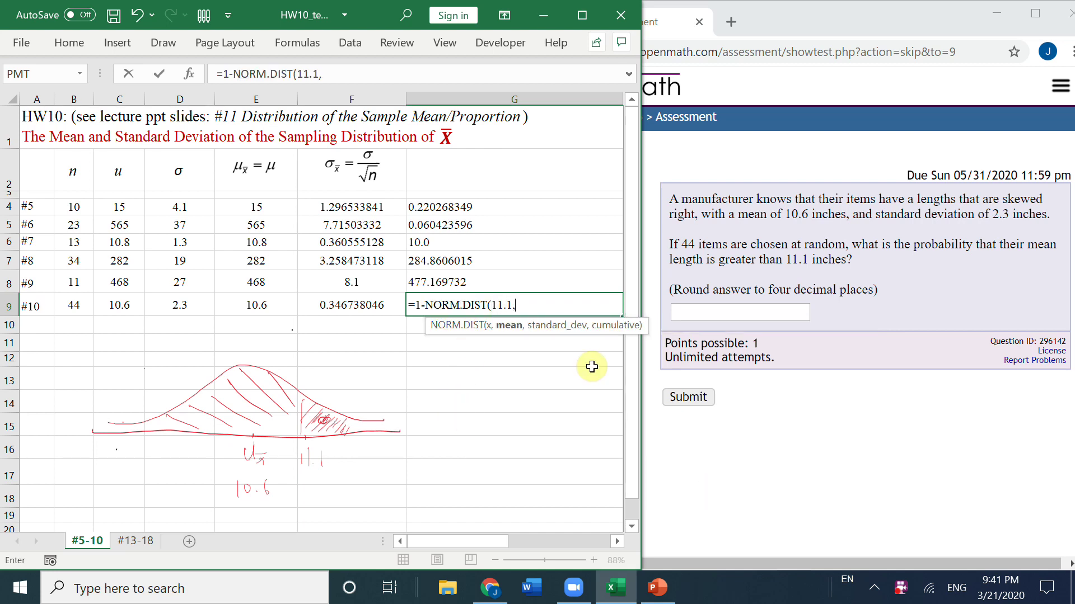
click(251, 302)
text(,)
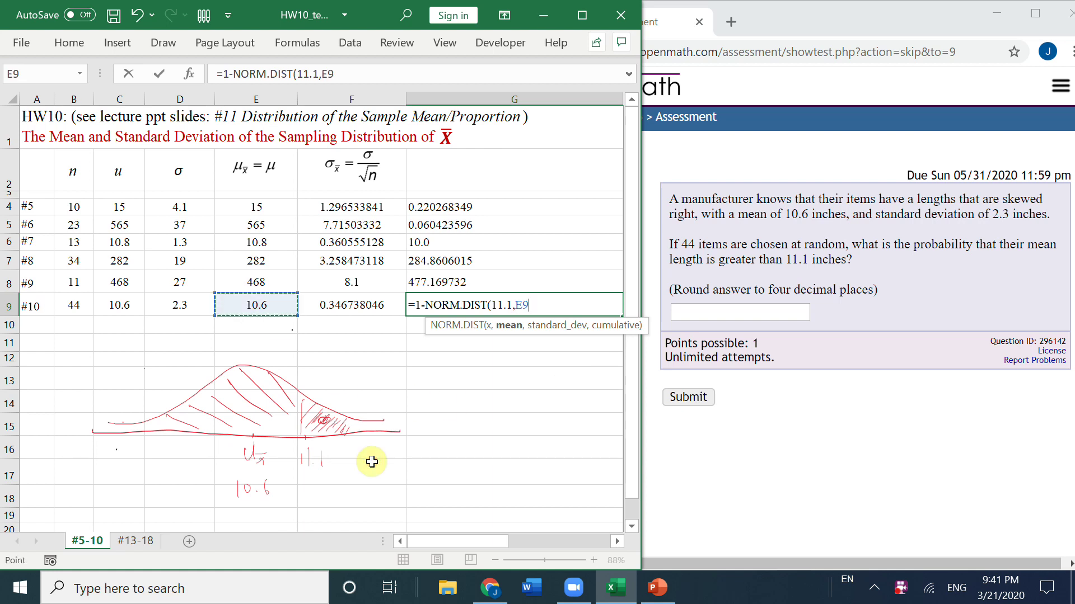
click(314, 302)
text(,)
text(1)
key(Return)
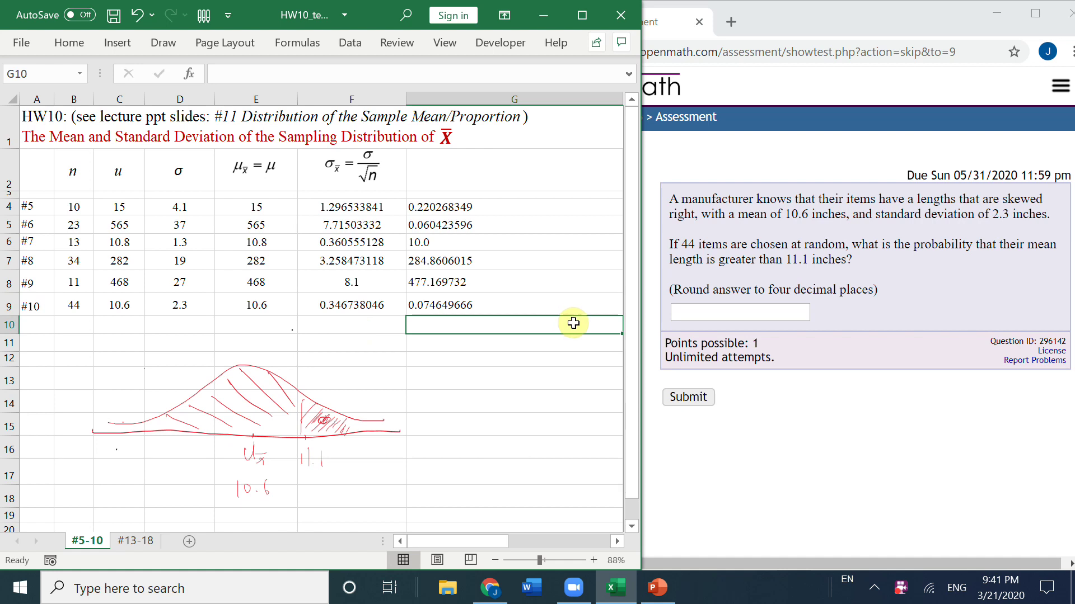
Reduce the question 10 probability in G9 to four decimal places.
key(Up)
key(alt+h)
key(9)
key(9)
key(9)
key(9)
key(9)
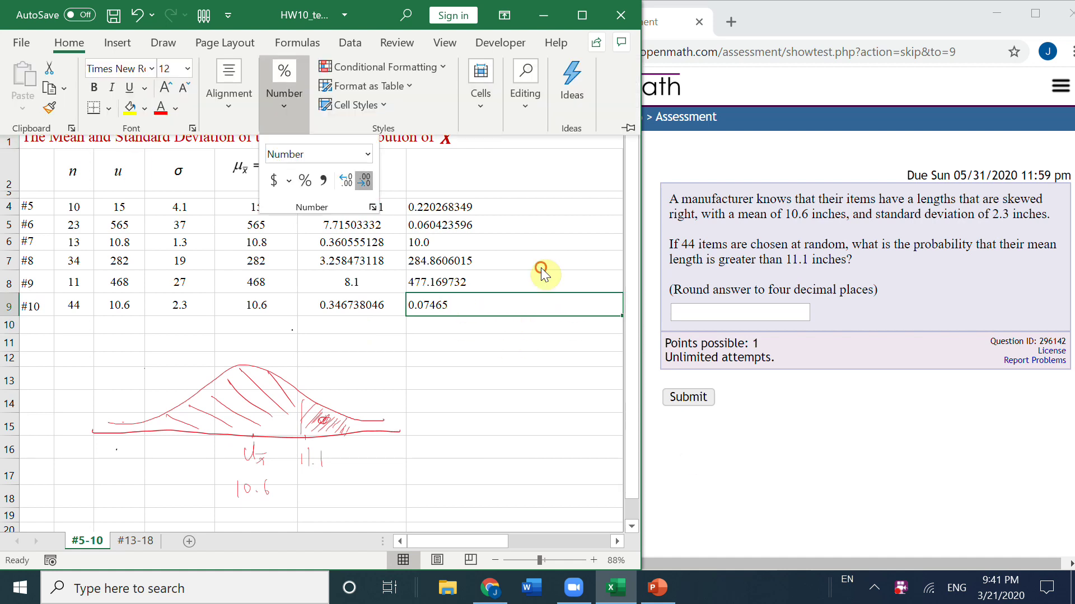
Enter 0.0746 in the question 10 answer box in MyOpenMath.
click(748, 305)
text(0.0746)
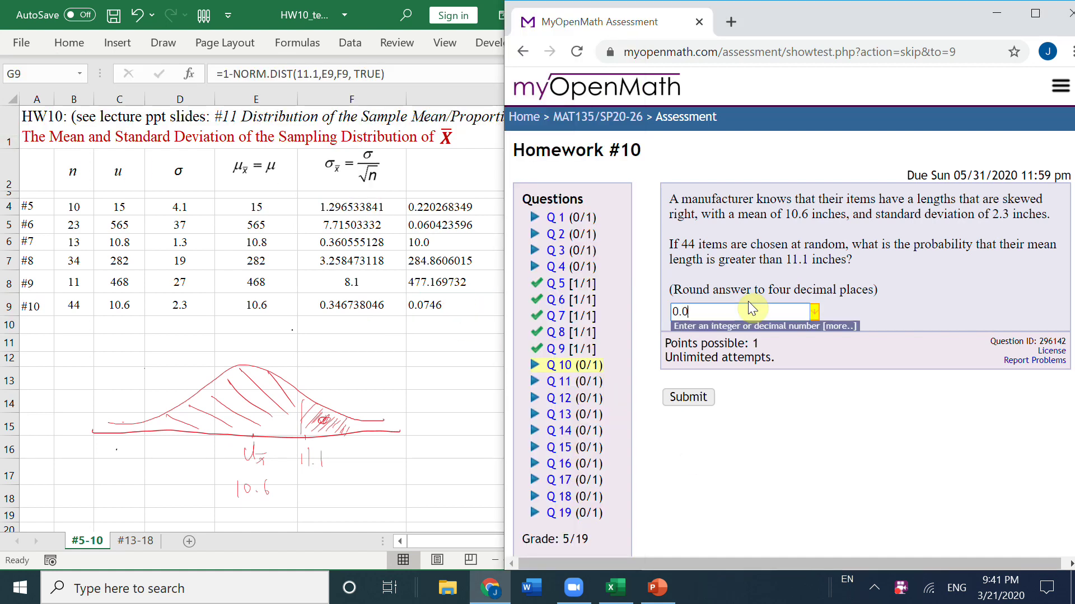